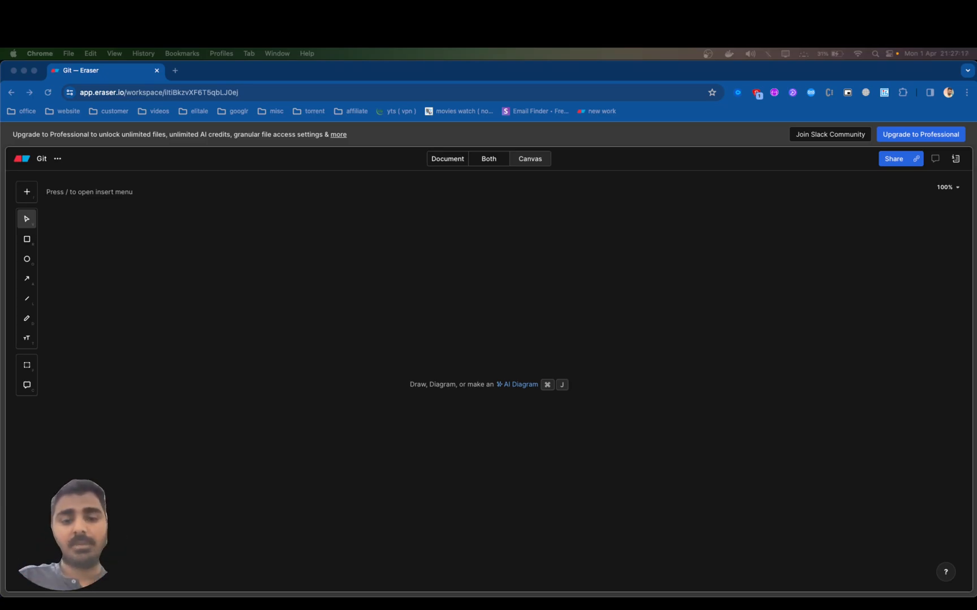
Draw a rectangle in the upper-left part of the canvas and label it "v1"
click(222, 331)
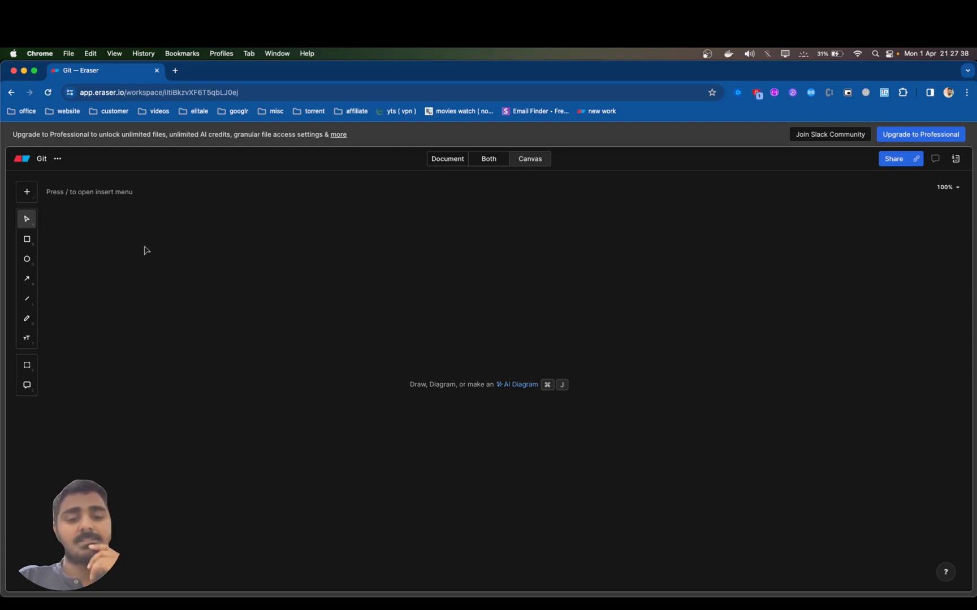
click(27, 239)
mouse_move(175, 224)
mouse_down()
mouse_move(336, 312)
mouse_move(316, 355)
mouse_move(325, 313)
mouse_move(351, 293)
mouse_up()
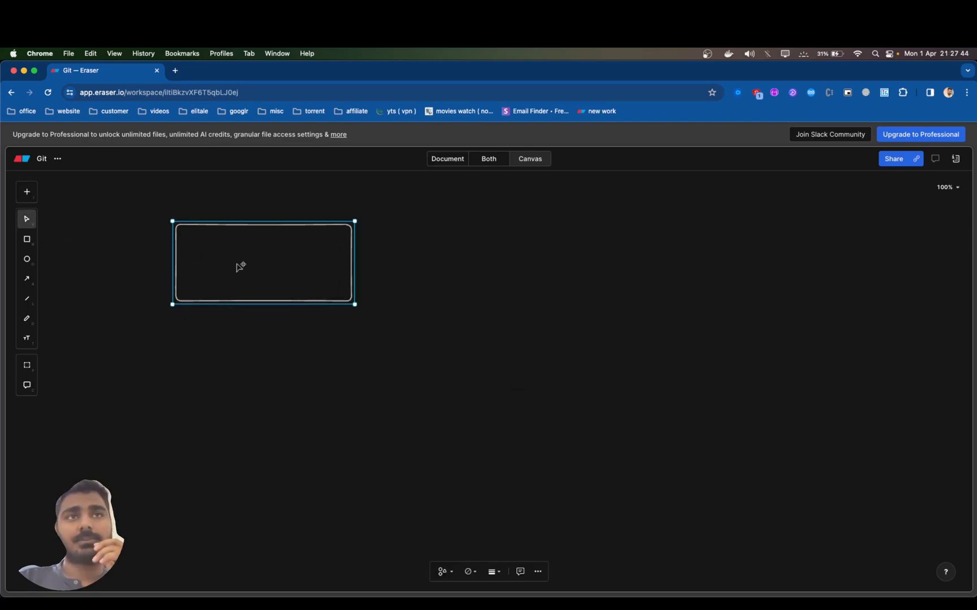
double_click(240, 271)
text(v1)
click(378, 386)
click(284, 279)
click(269, 363)
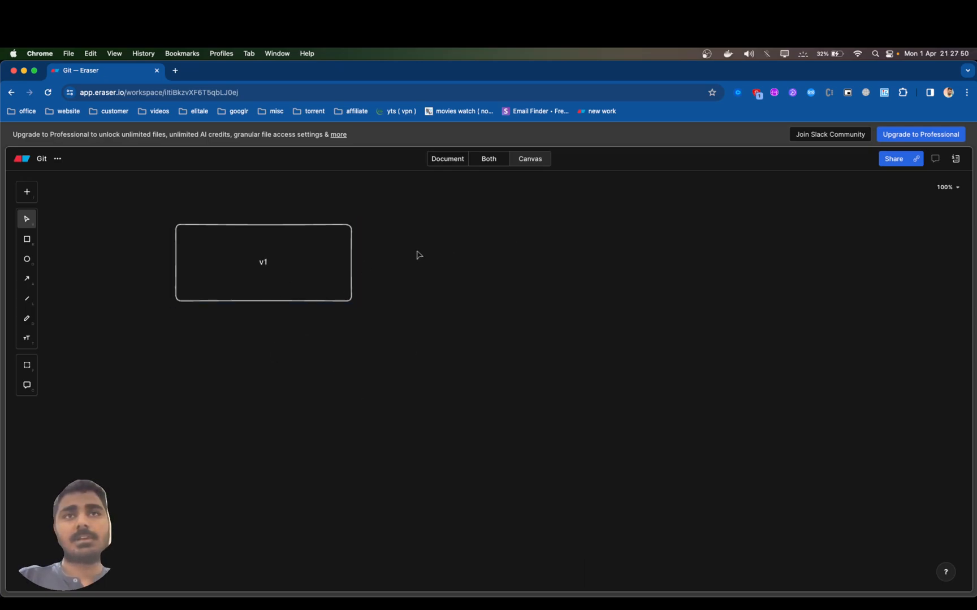
click(289, 262)
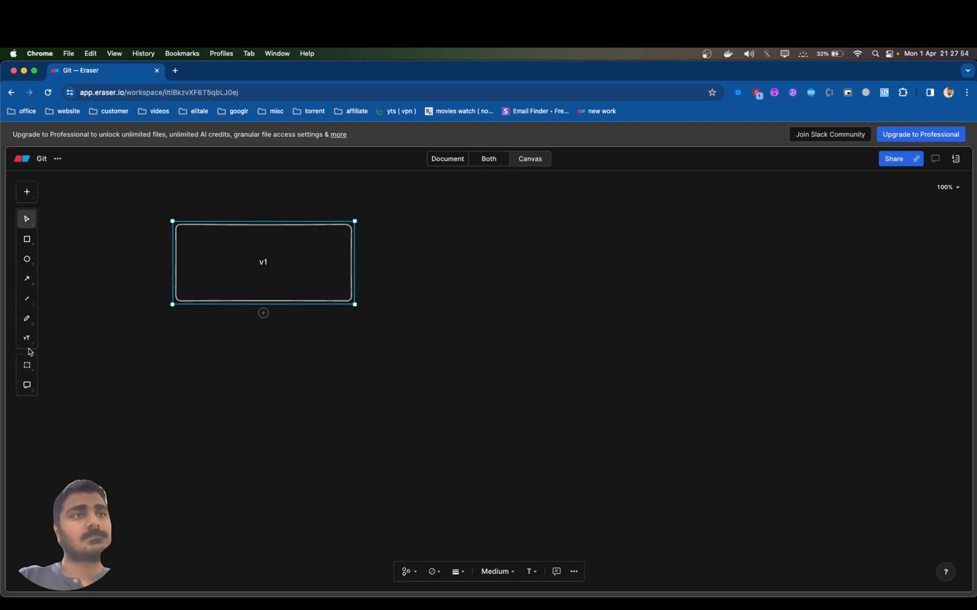
Find the general "user" icon, insert it on the canvas and place it beside the v1 box
click(28, 193)
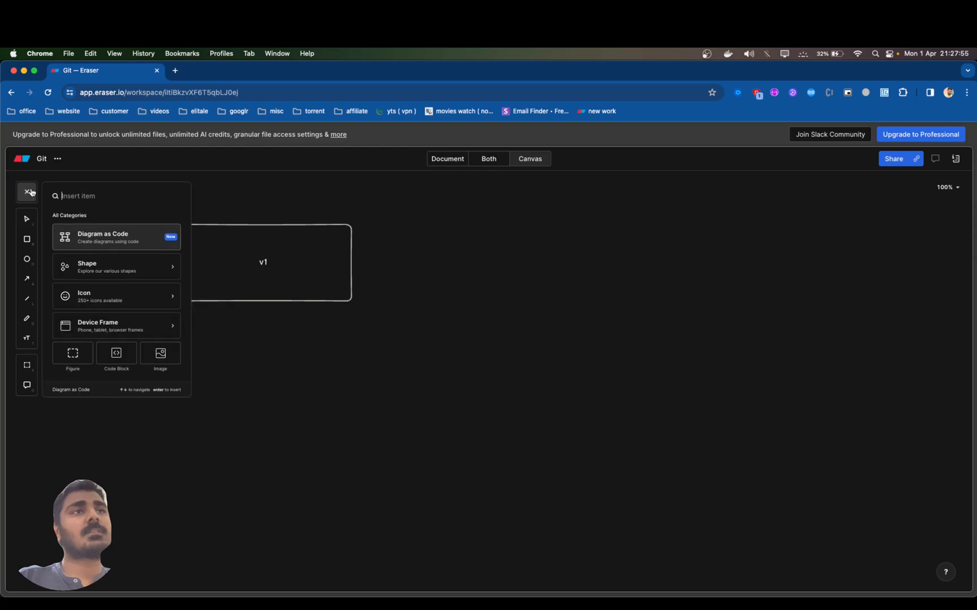
click(96, 295)
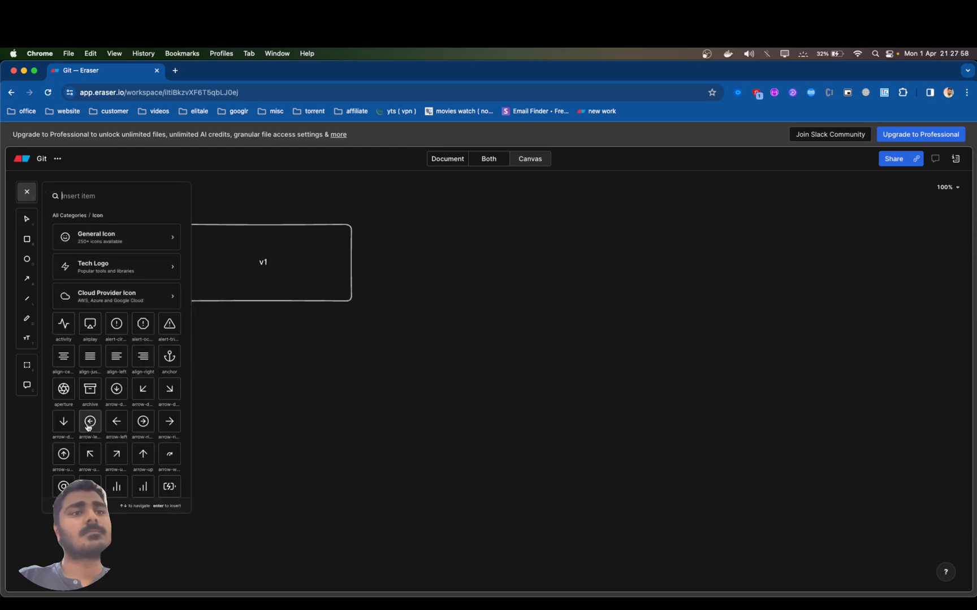
scroll(114, 441, down, 3)
scroll(115, 423, up, 3)
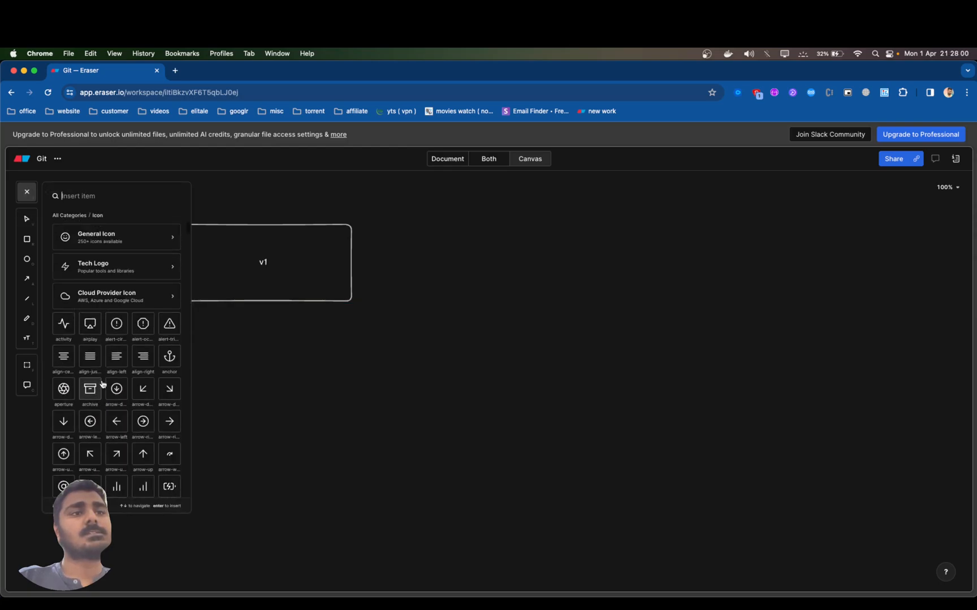
text(user)
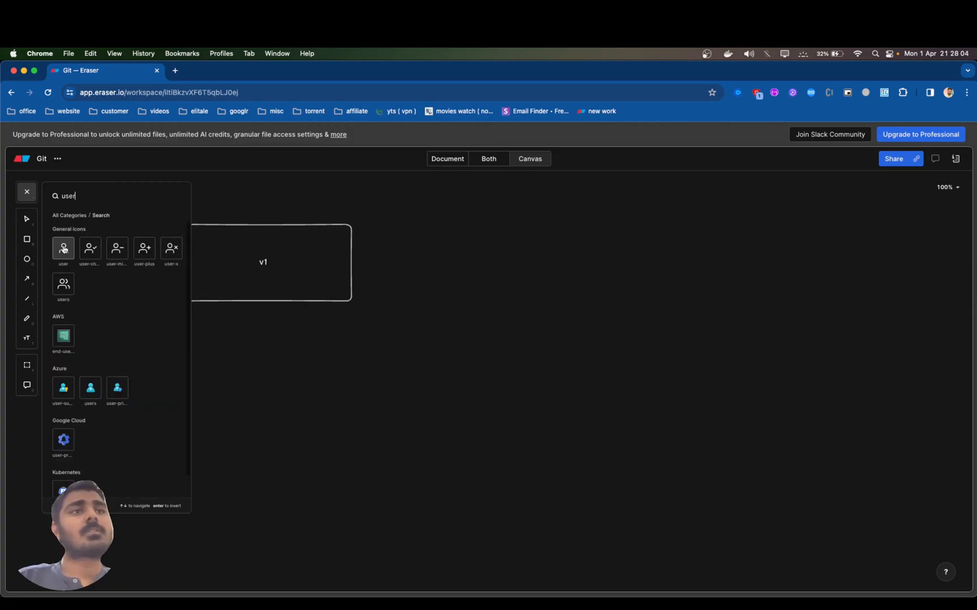
key(Return)
drag(493, 334, 463, 234)
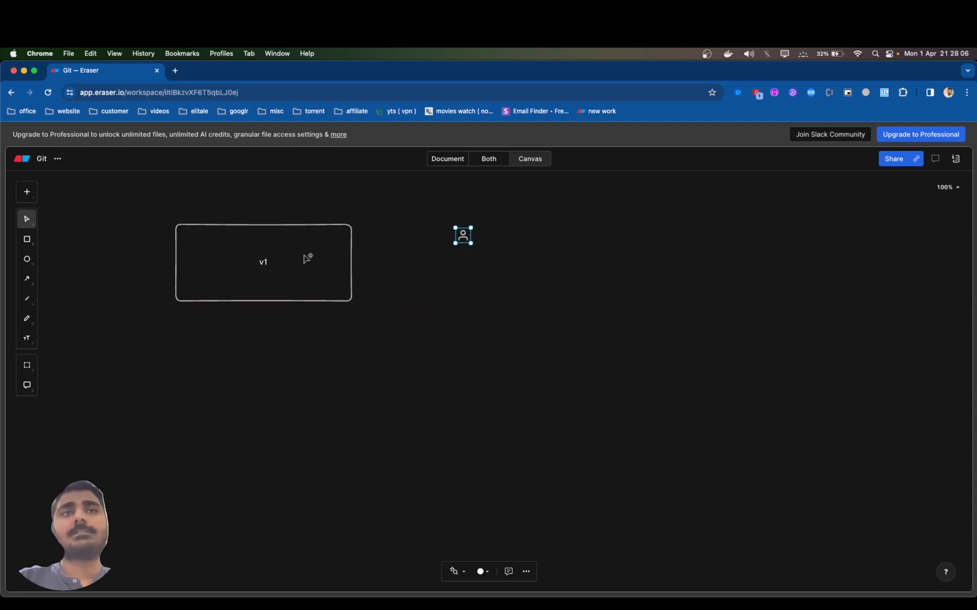
Delete the v1 box, then move the user icon into its area and enlarge it
click(305, 257)
key(BackSpace)
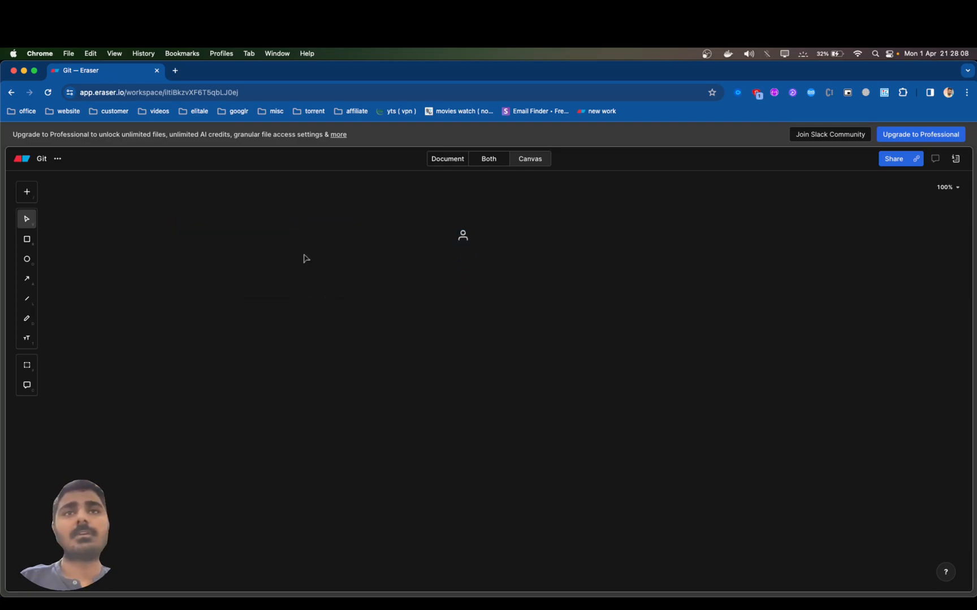
drag(466, 238, 425, 435)
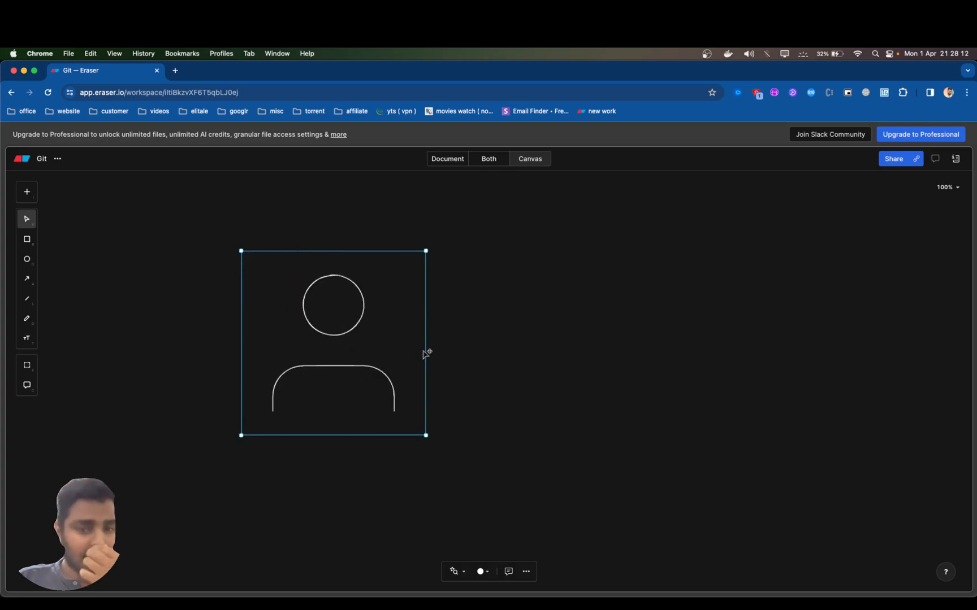
click(529, 311)
click(368, 323)
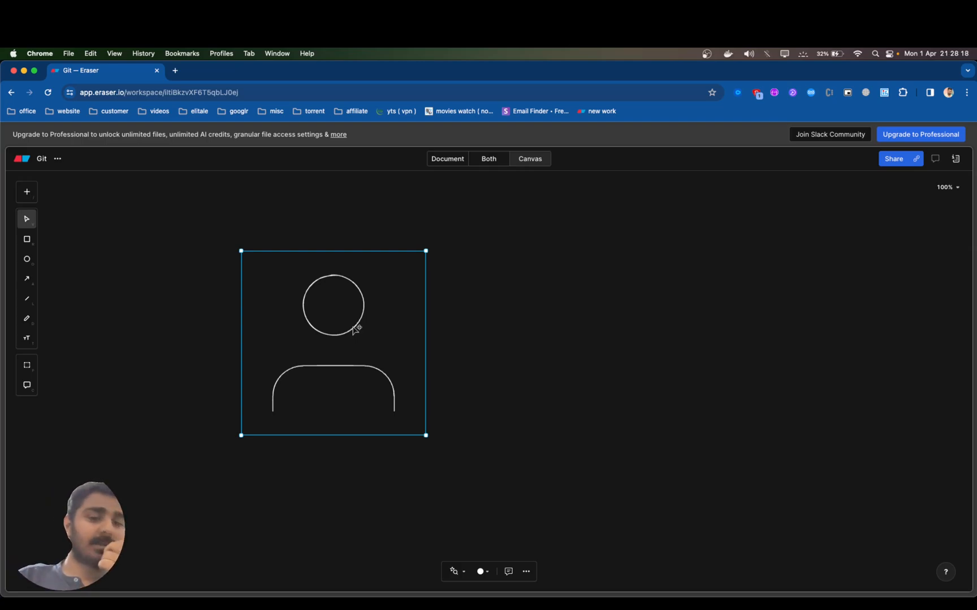
click(328, 468)
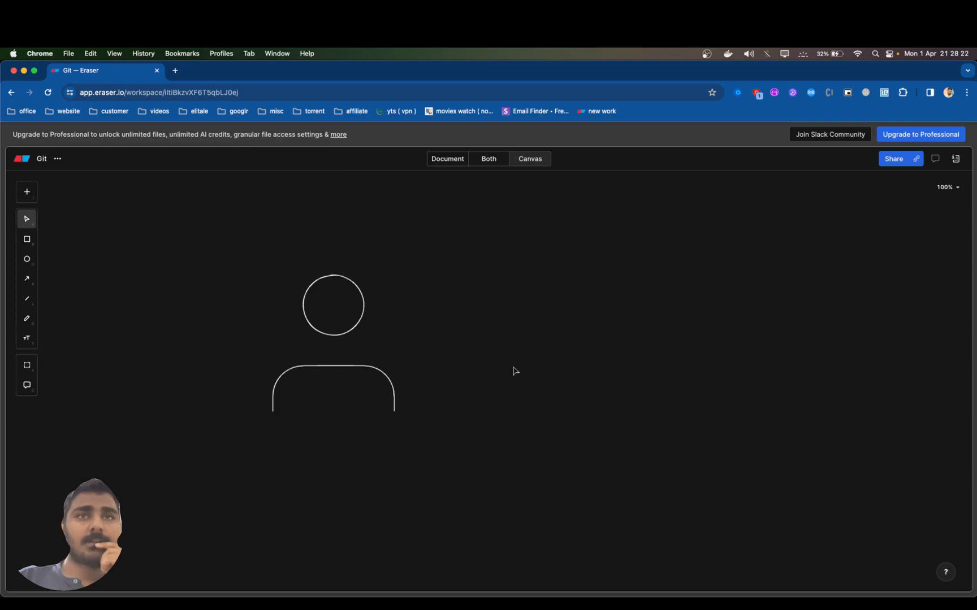
Place a copy of the large user icon on the opposite side of the canvas and nudge the original slightly towards it
click(343, 327)
drag(343, 327, 736, 336)
click(333, 349)
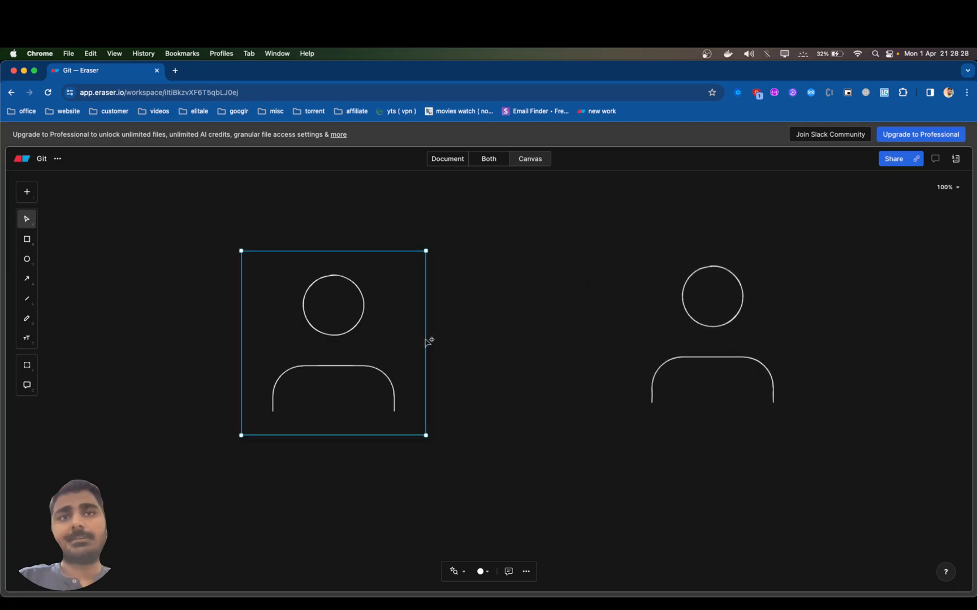
click(450, 355)
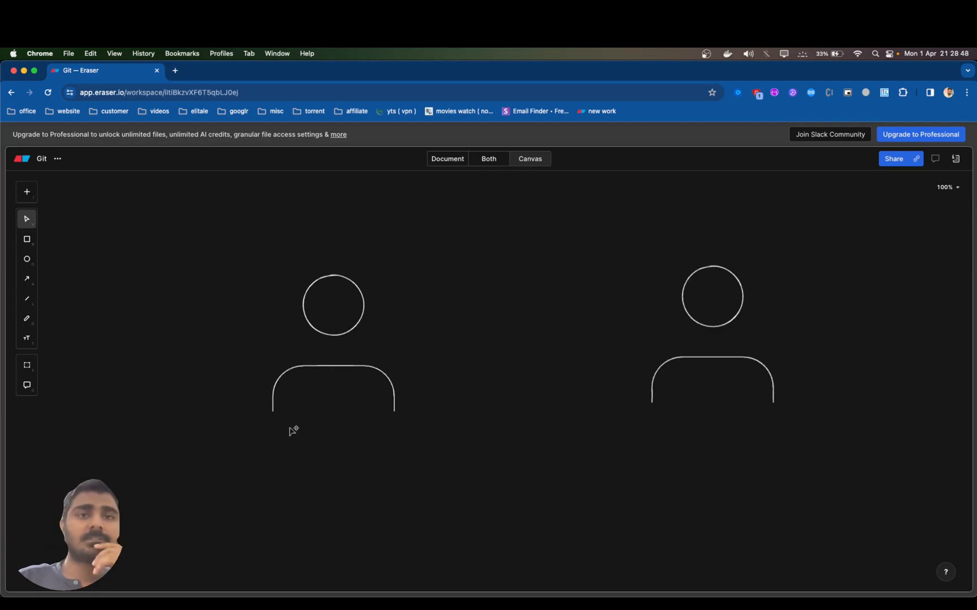
drag(340, 390, 348, 389)
double_click(354, 385)
click(354, 385)
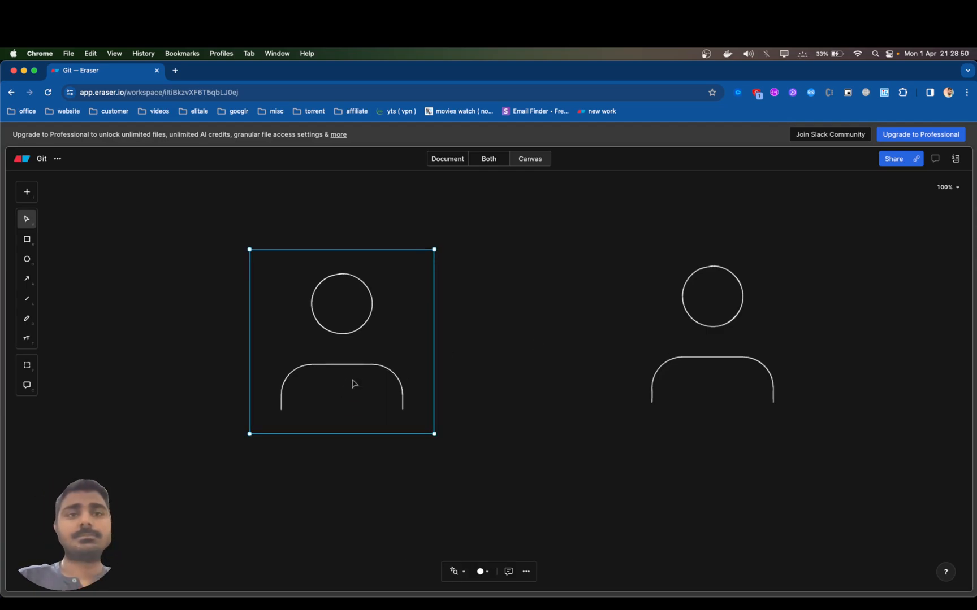
Delete both user icons to empty the canvas
click(542, 364)
click(333, 348)
click(645, 324)
click(359, 315)
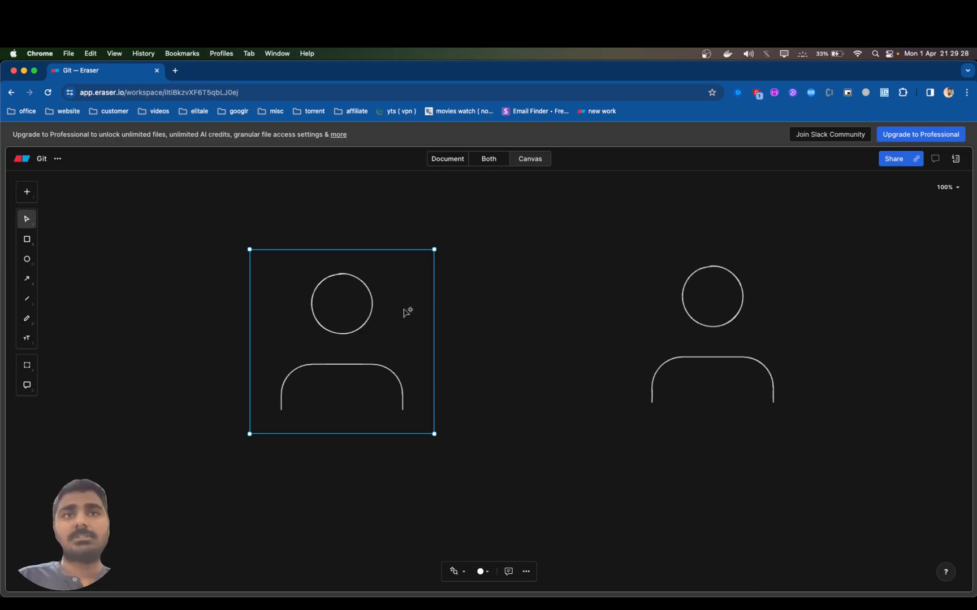
key(Delete)
click(738, 342)
key(Delete)
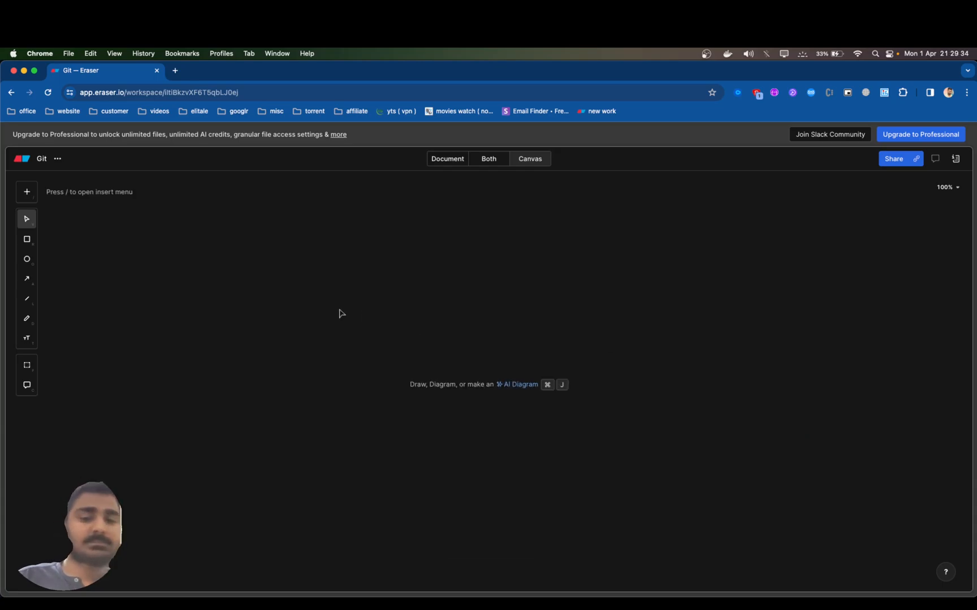
Open github.com in a new browser tab and start creating a new repository
click(176, 70)
text(github.com)
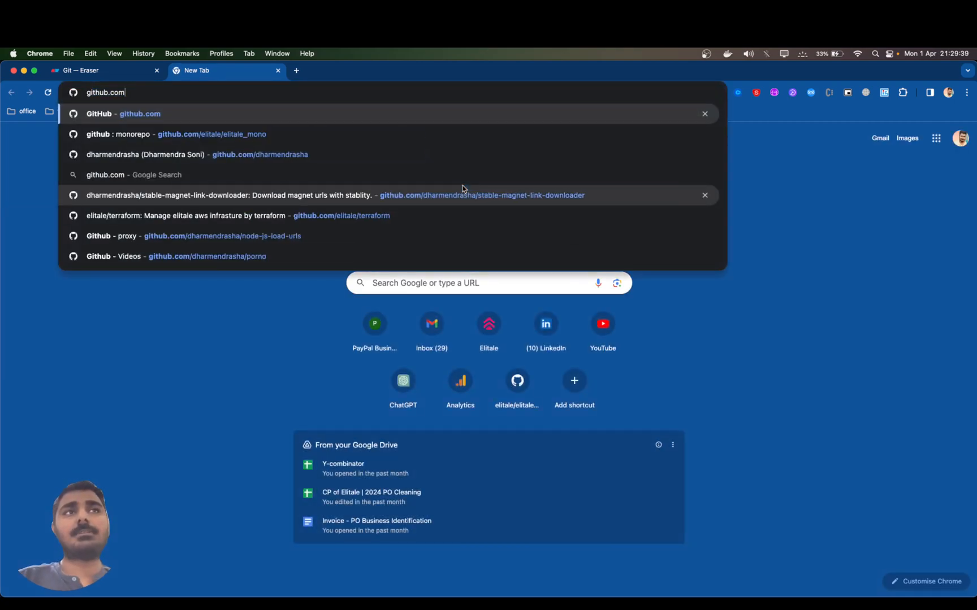
key(Return)
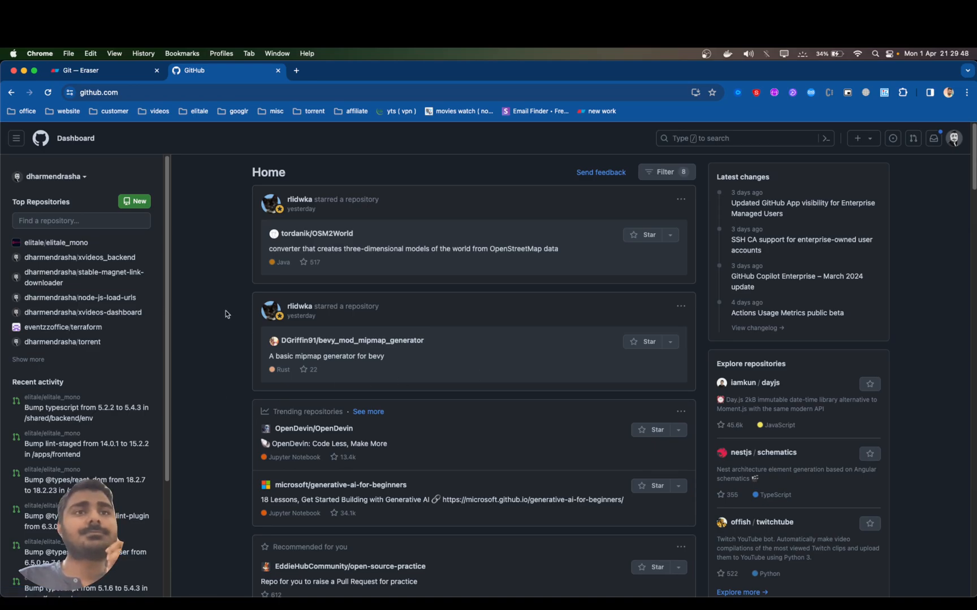
click(139, 203)
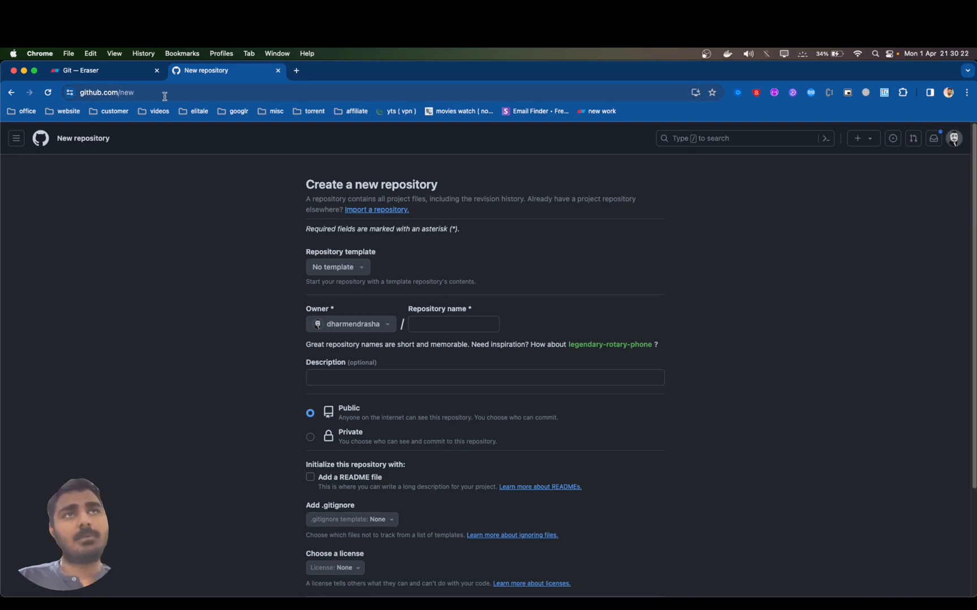
Search Google for "gitlab" in a separate tab, then return to the new repository form
click(296, 70)
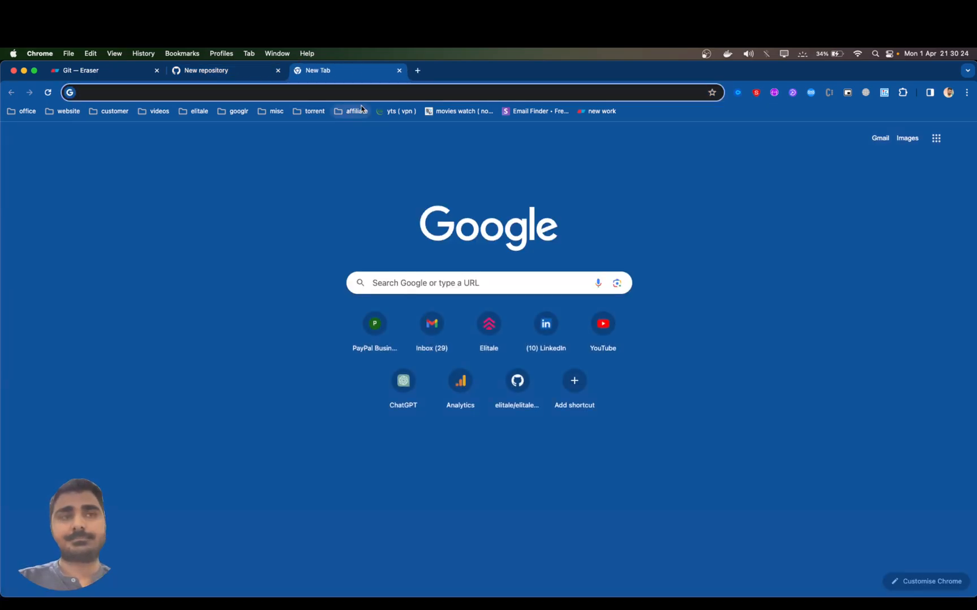
text(gitlab)
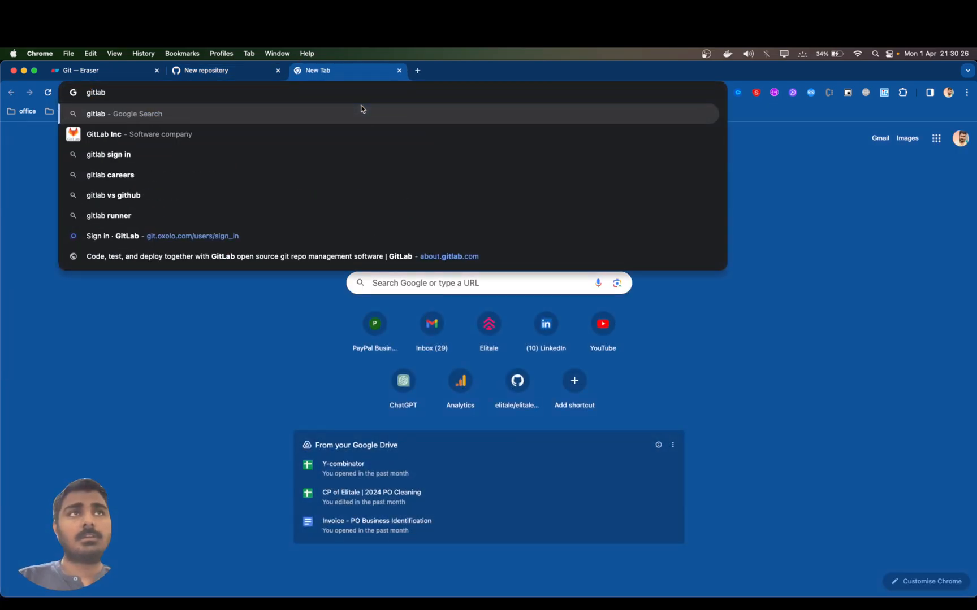
key(Return)
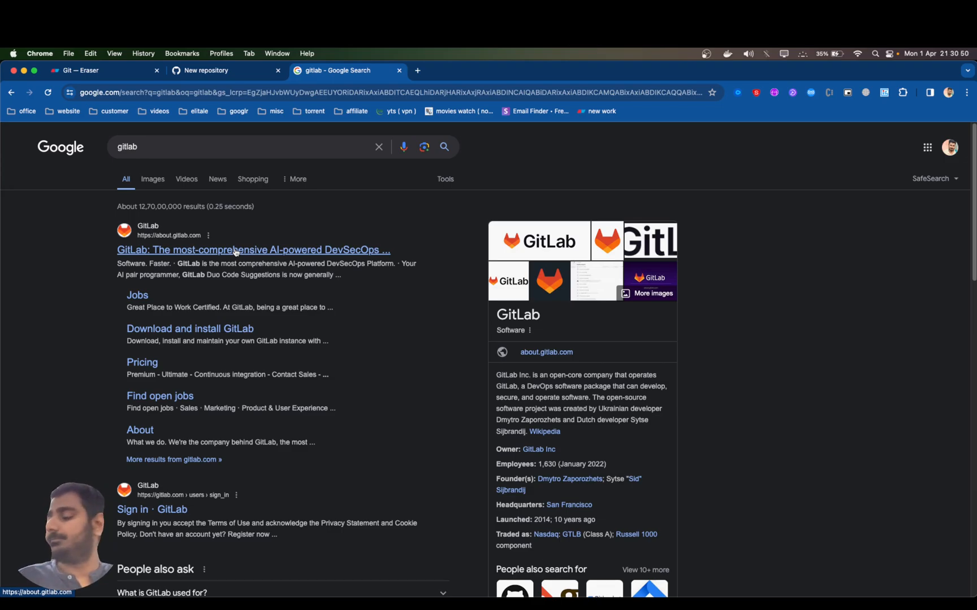
click(199, 77)
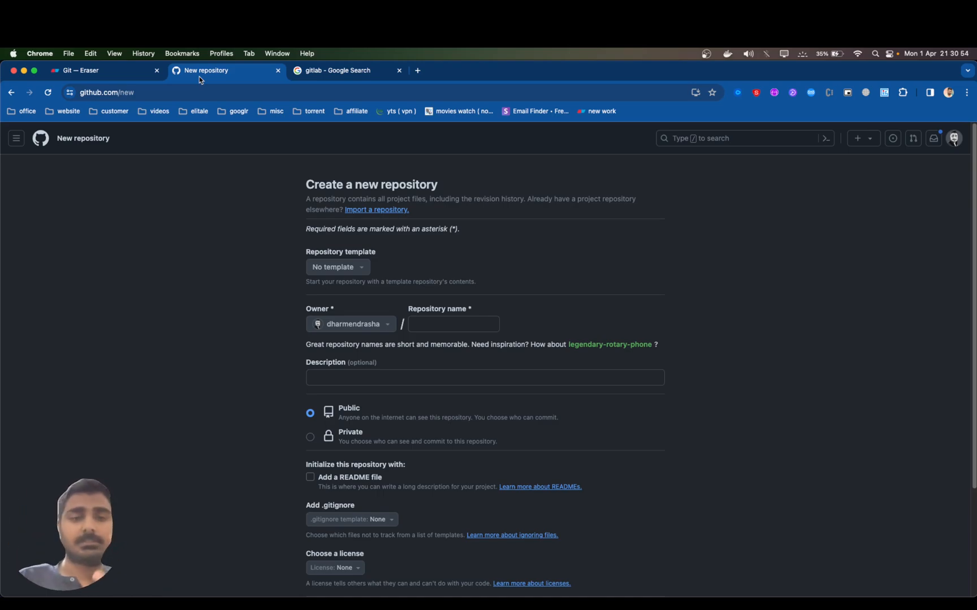
Name the repository e-comrepository-opensource and create it as a public repository
click(442, 325)
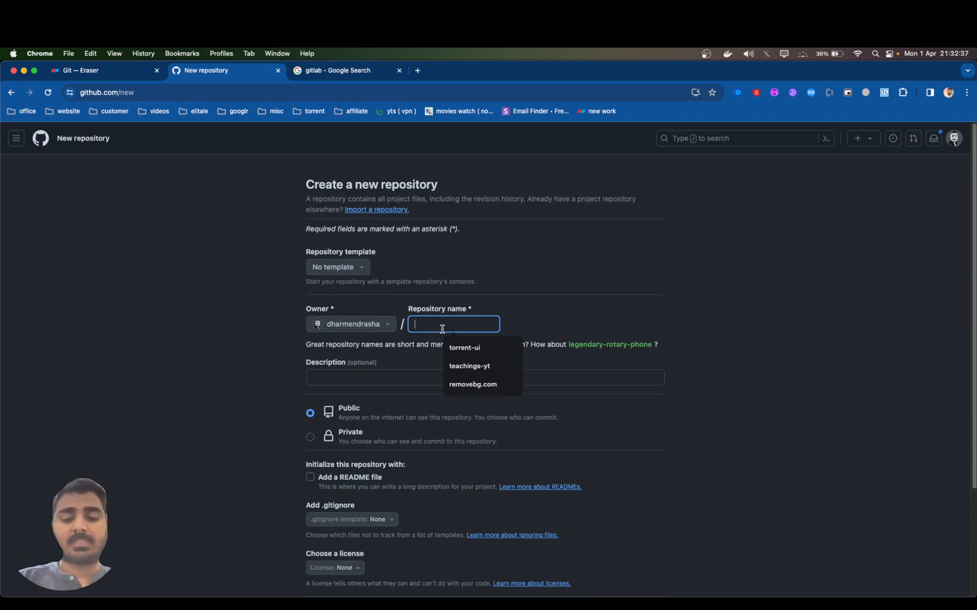
text(l)
key(BackSpace)
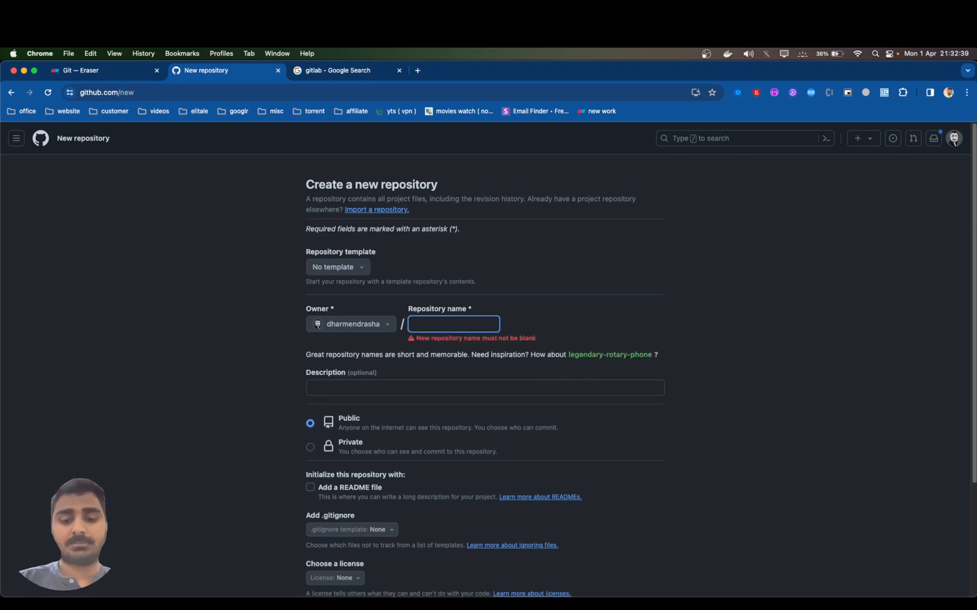
text(e-com)
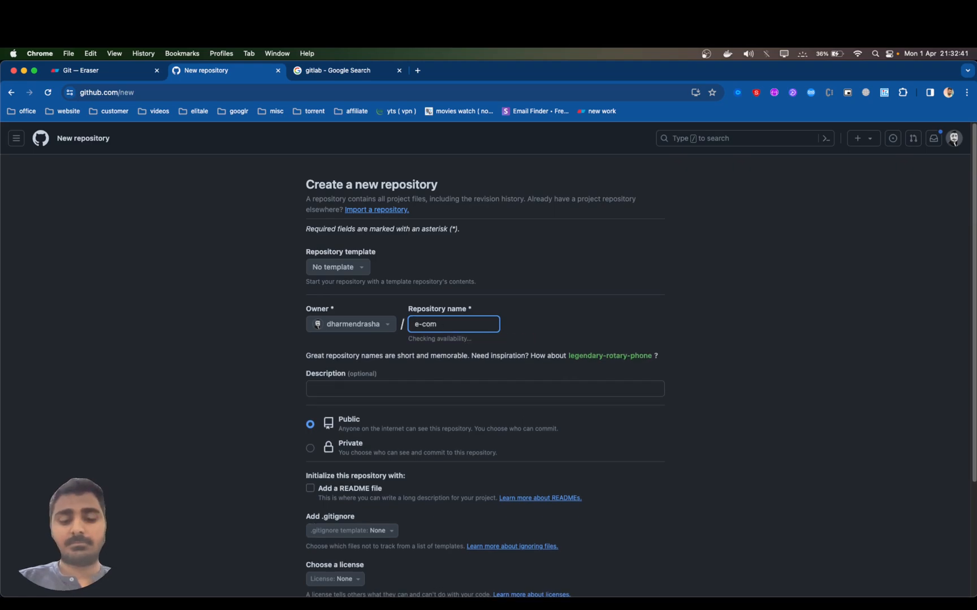
text(repos)
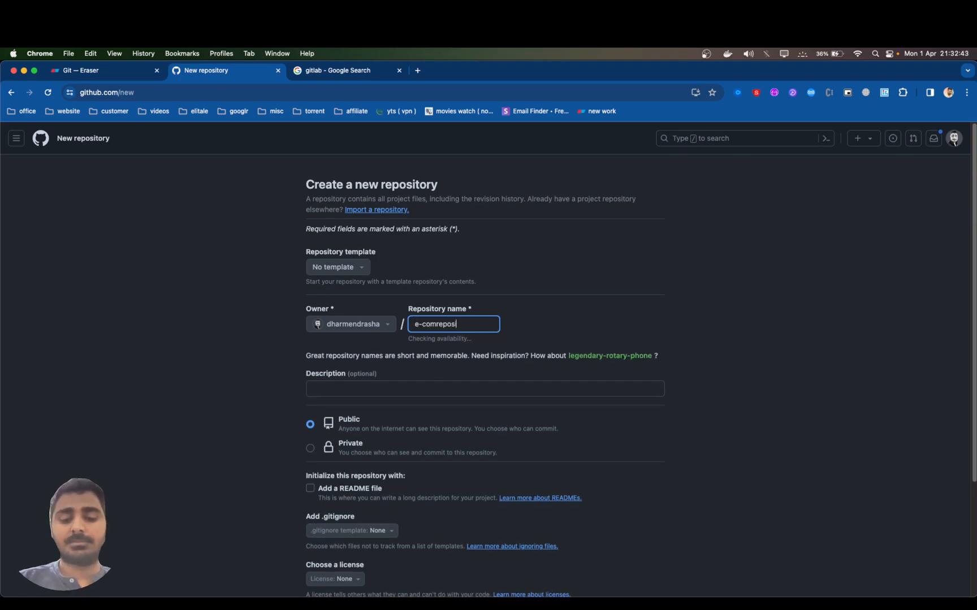
text(itory)
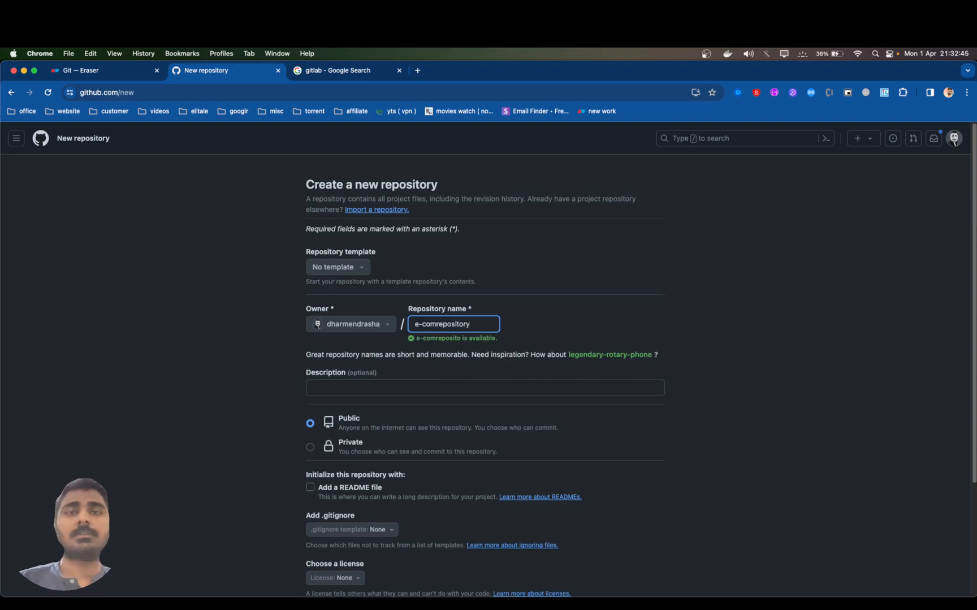
text(-op)
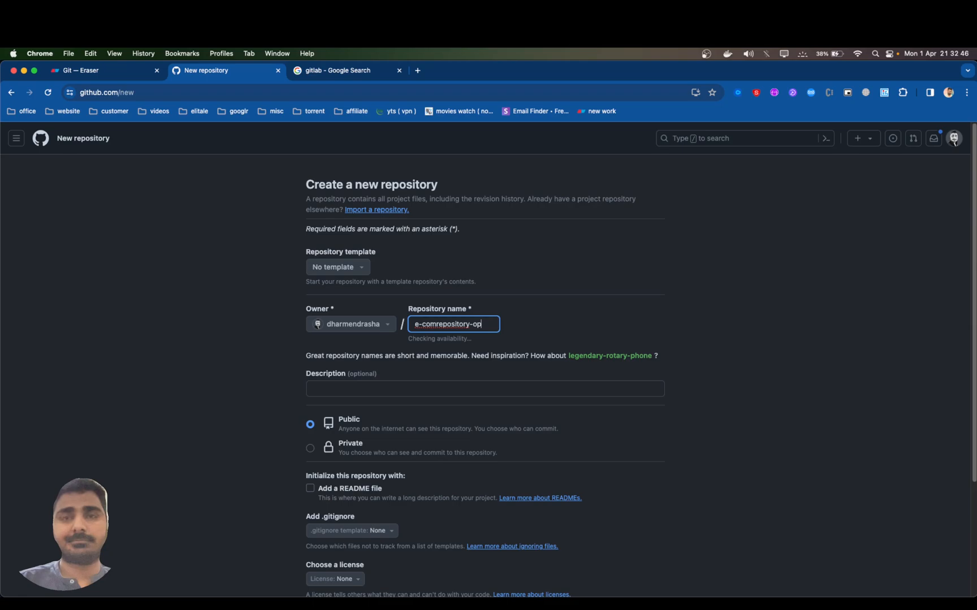
text(ensou)
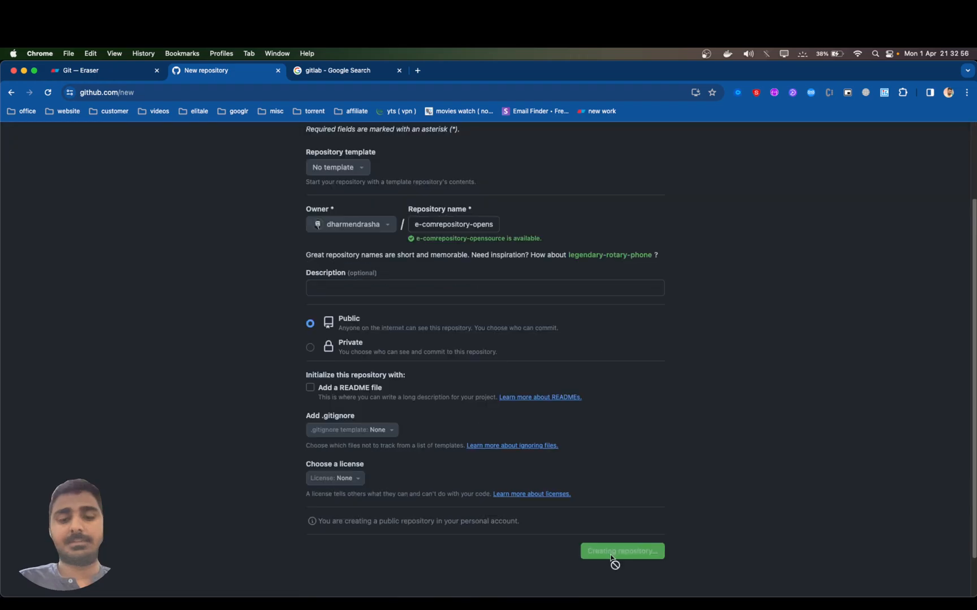
click(612, 559)
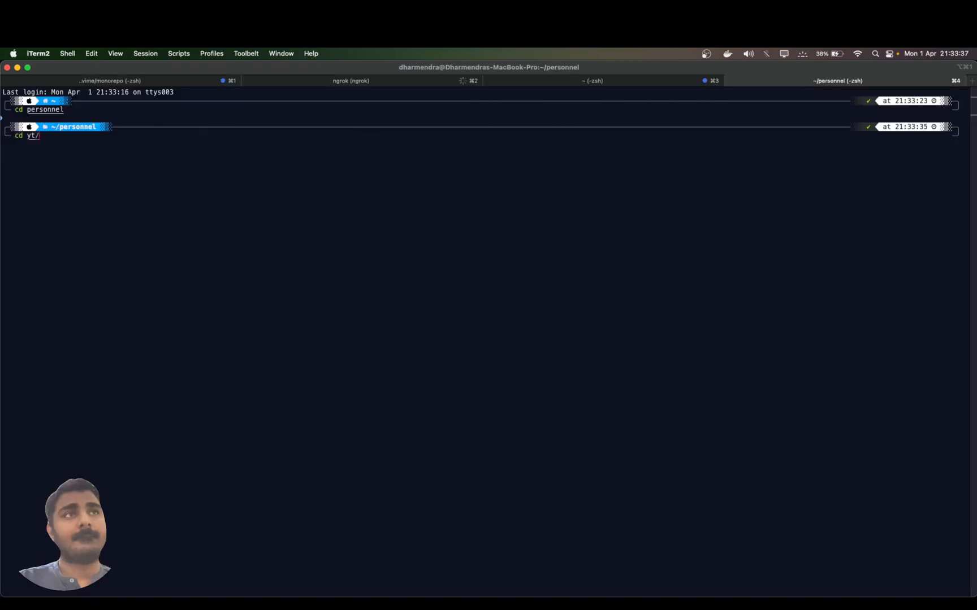
In the iTerm2 terminal, change into the yt/ folder inside personnel
key(Return)
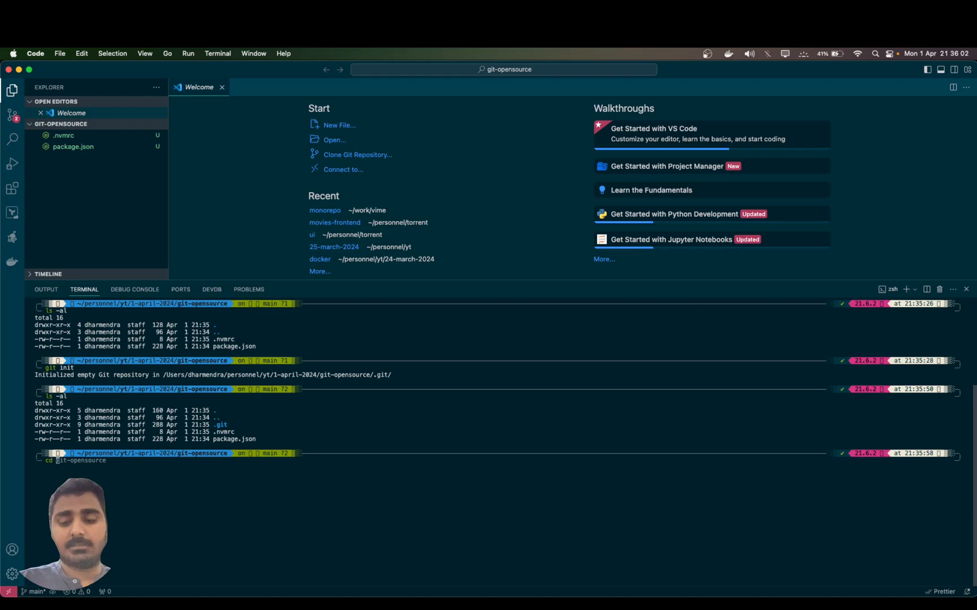
In VS Code, clear the terminal output of the git-opensource project
key(super+k)
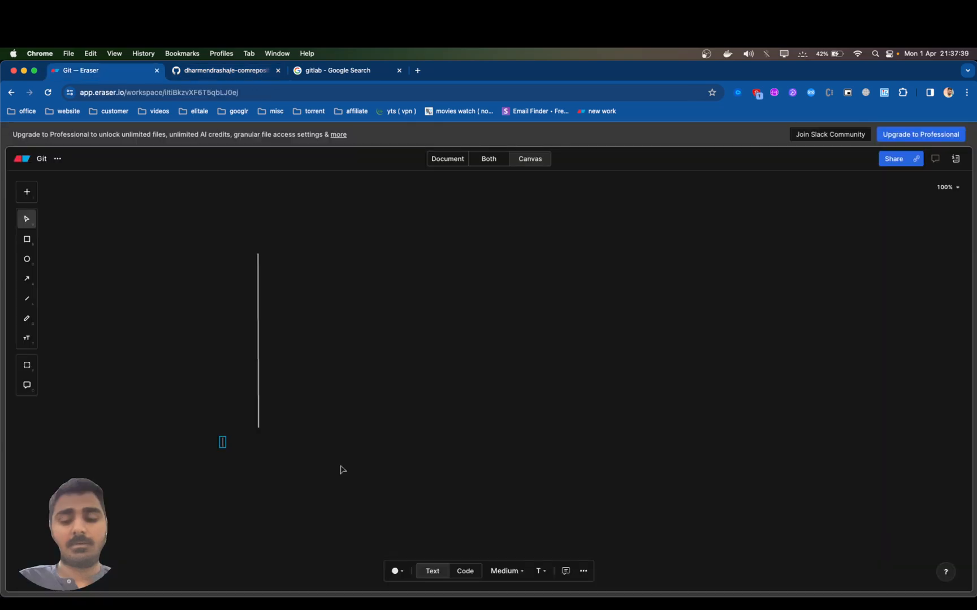
Enter the text "add ." beneath the vertical line on the Eraser canvas
text(add .)
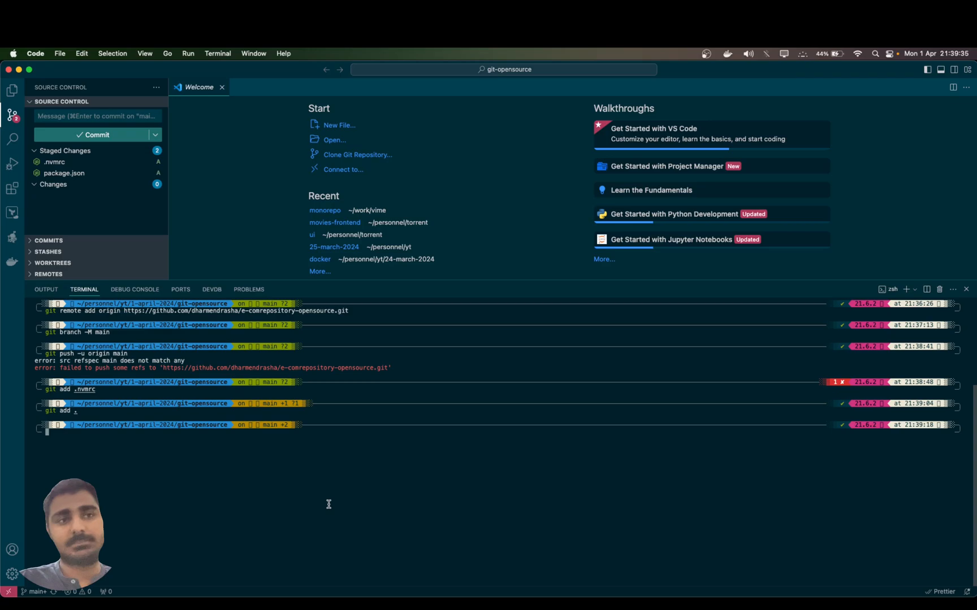
In VS Code, start a git commit -m command in the terminal and remove the empty line from the untitled notes
text(git commit -m ")
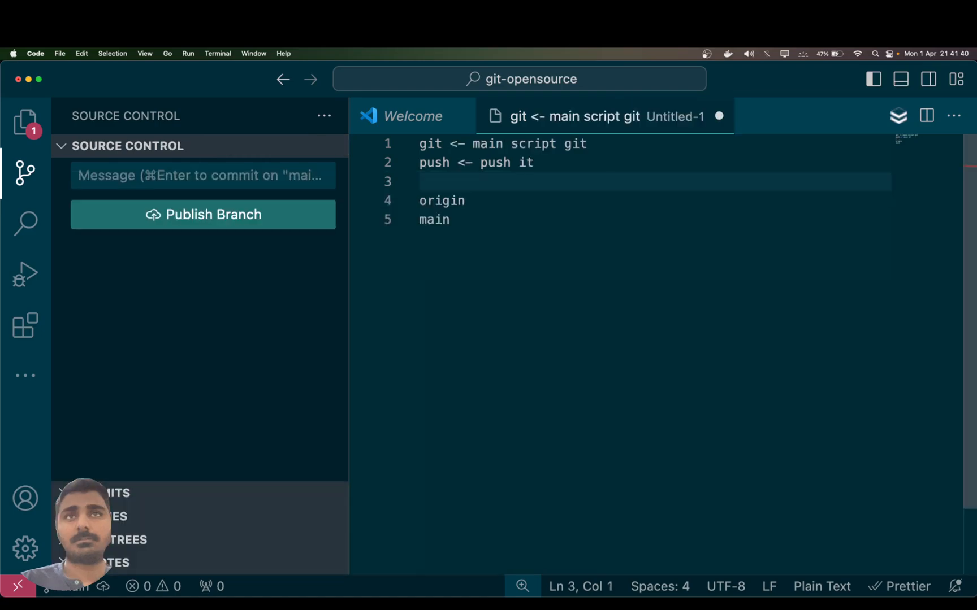
key(BackSpace)
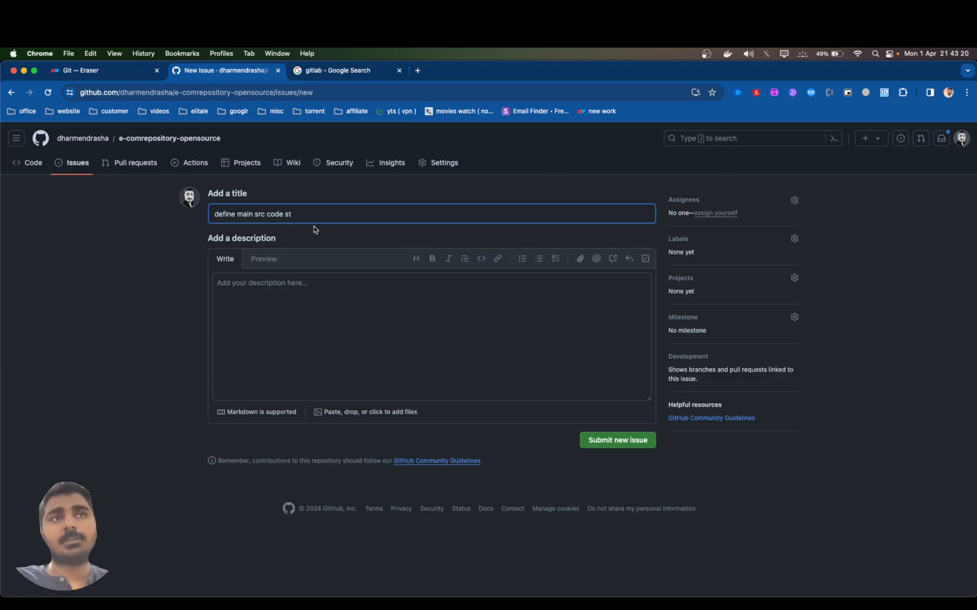
In the new GitHub issue form, complete the title as "define main src code structure"
click(315, 229)
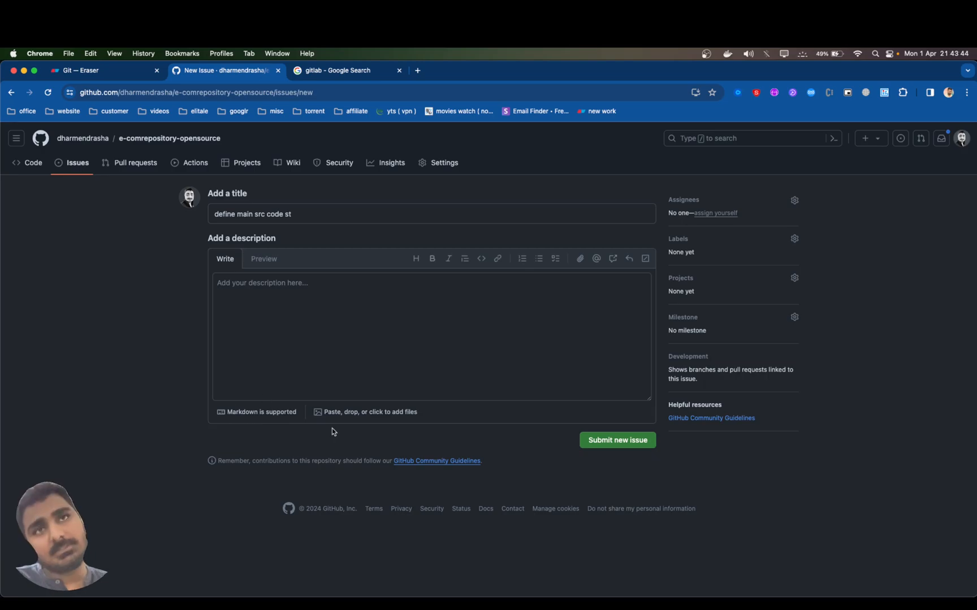
click(335, 214)
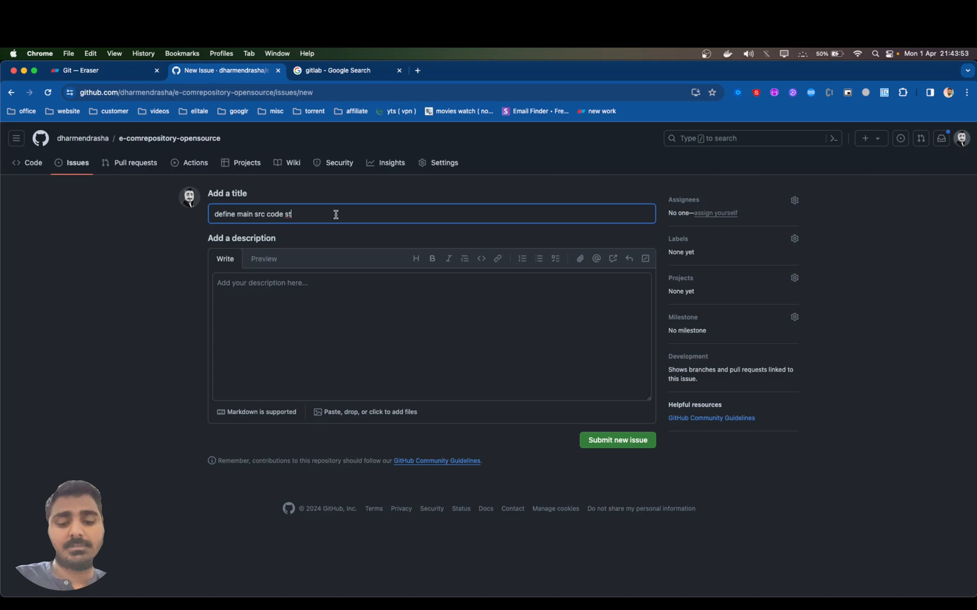
text(e)
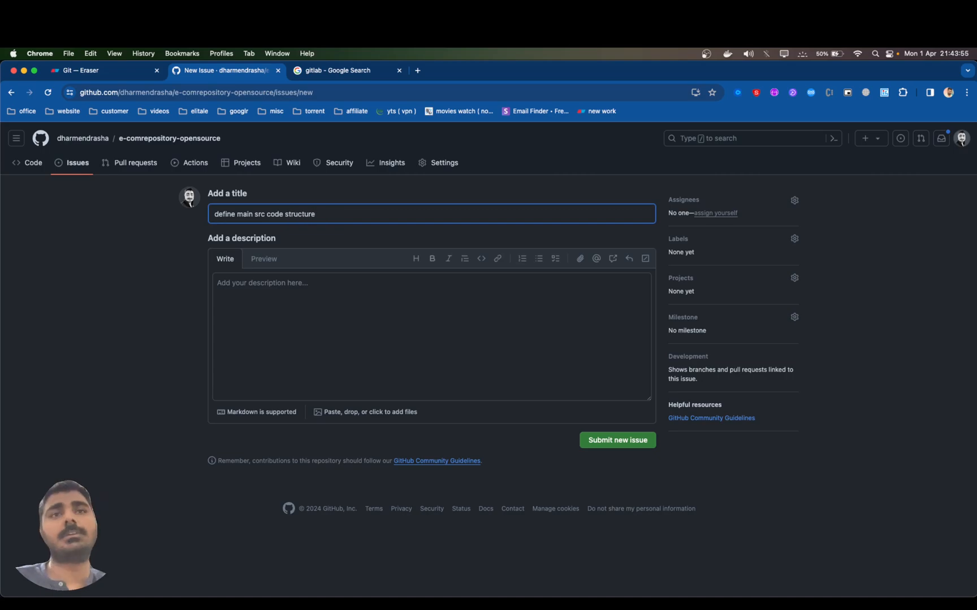
Enter "long description of what feature is missing" as the issue description
click(349, 318)
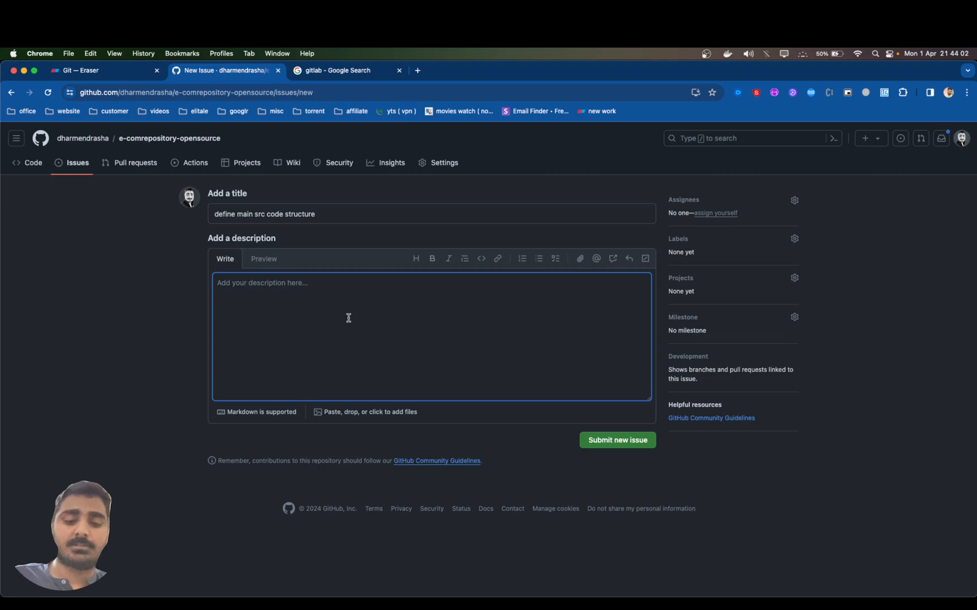
text(long descripti)
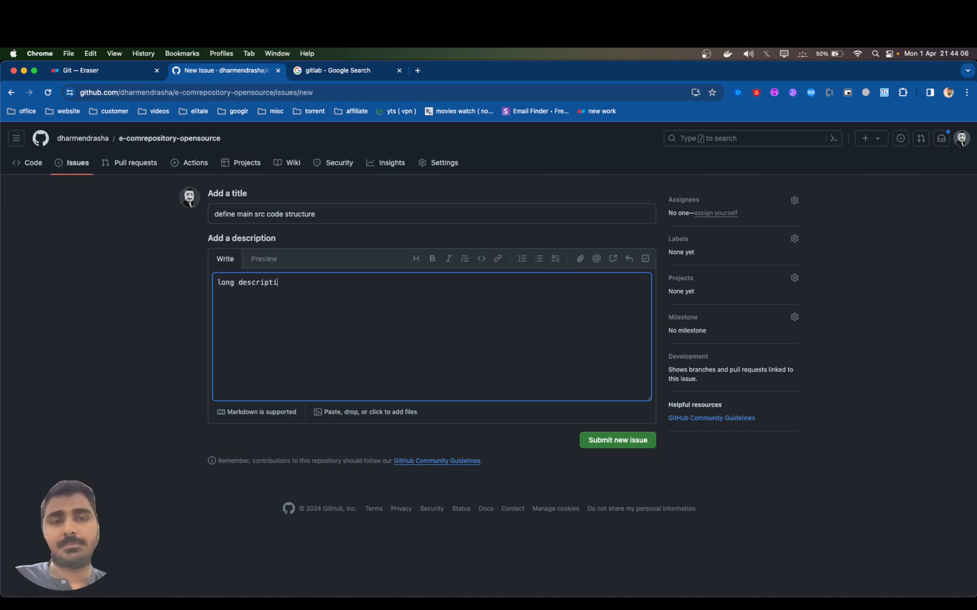
text(on of wha)
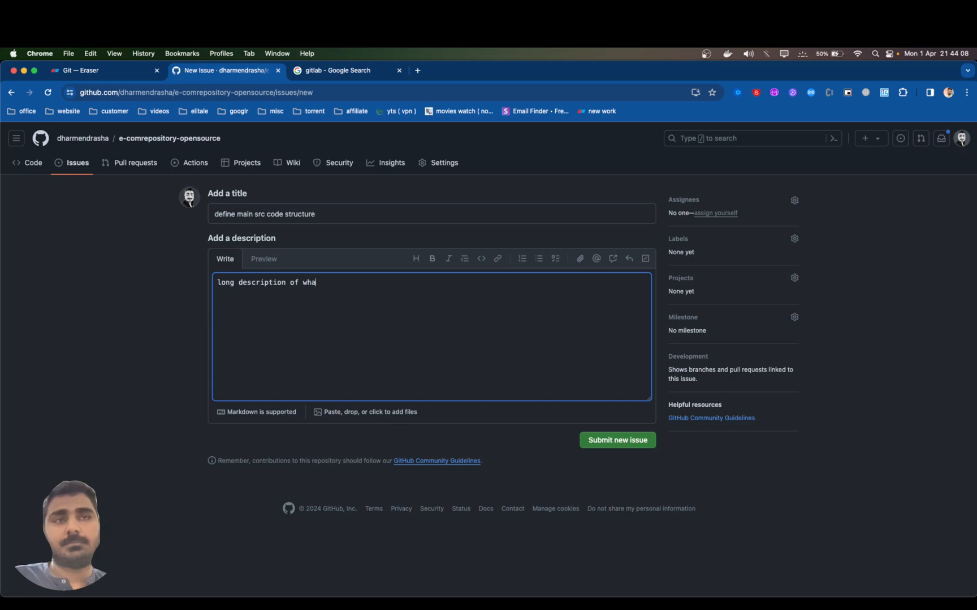
text(t feat)
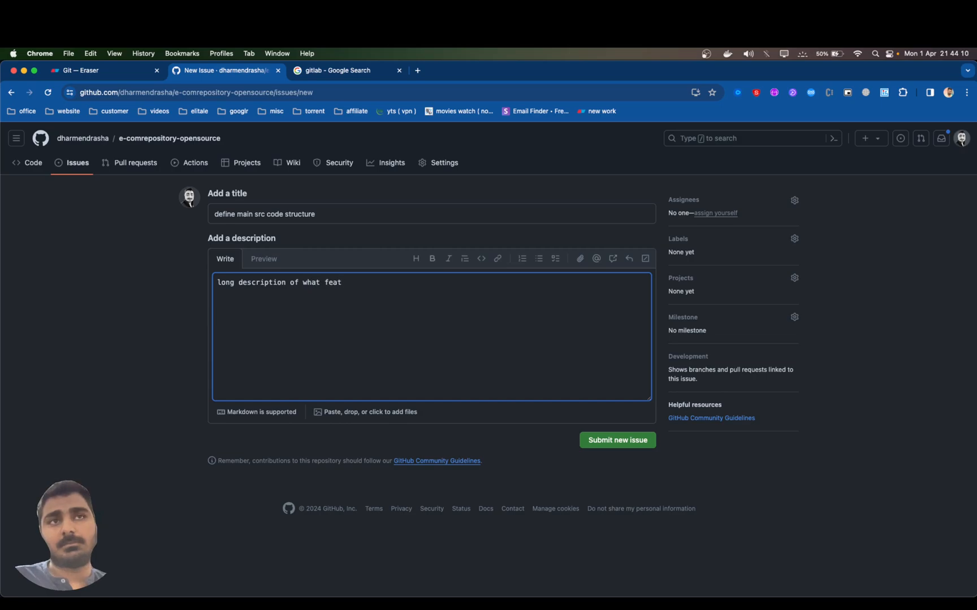
text(ure is m)
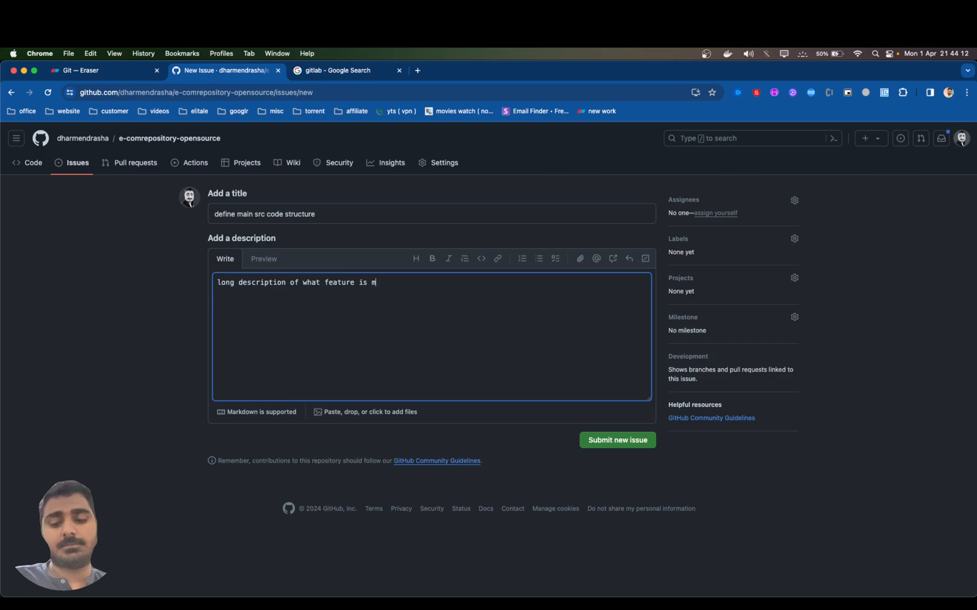
text(issing)
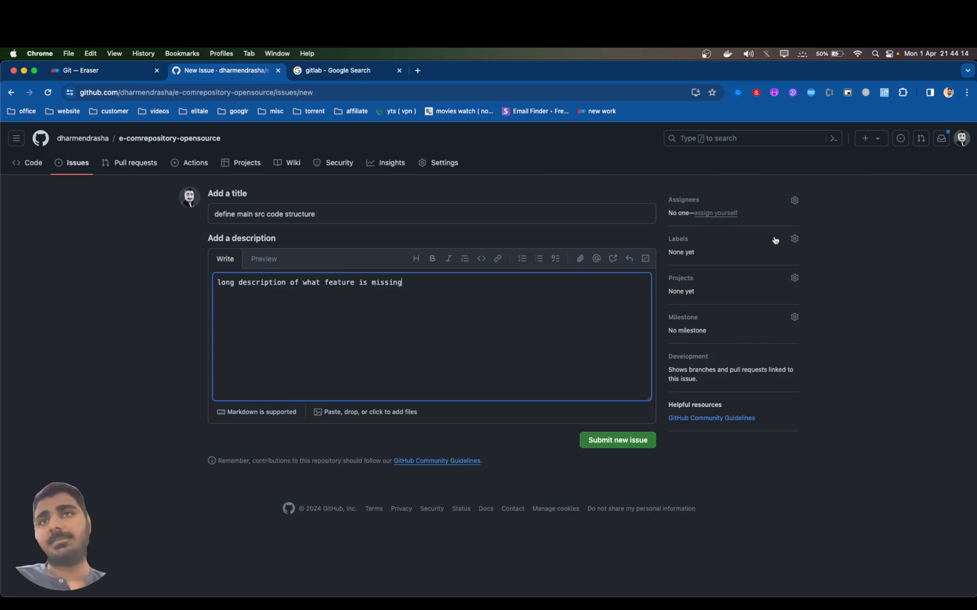
Assign the issue to the signed-in account and submit it
click(715, 214)
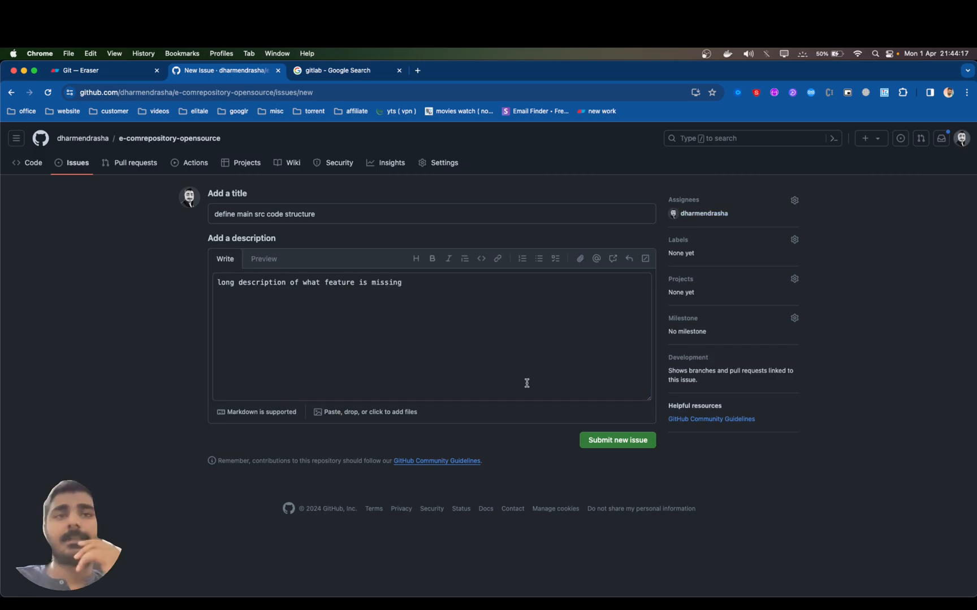
click(634, 441)
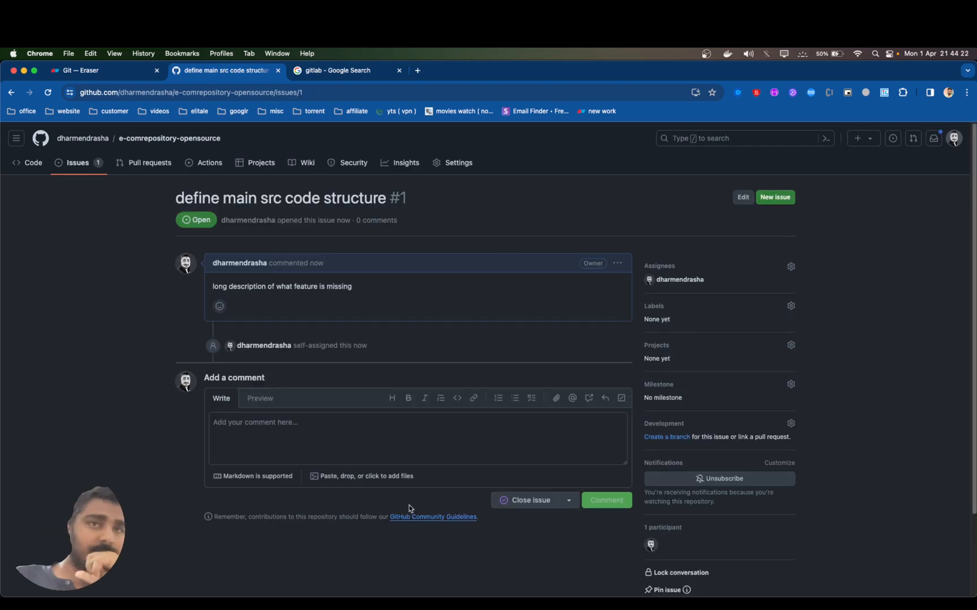
click(306, 429)
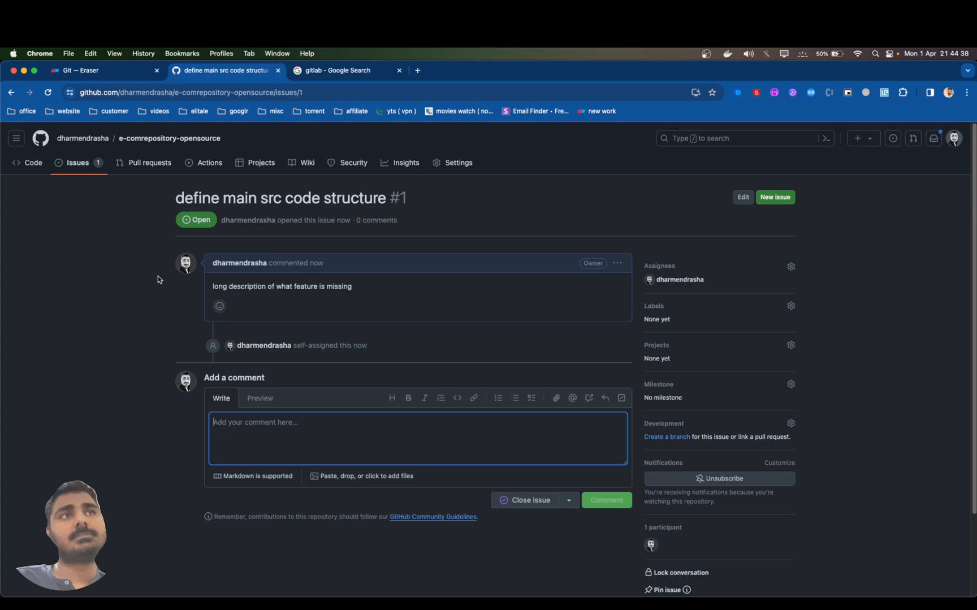
click(16, 138)
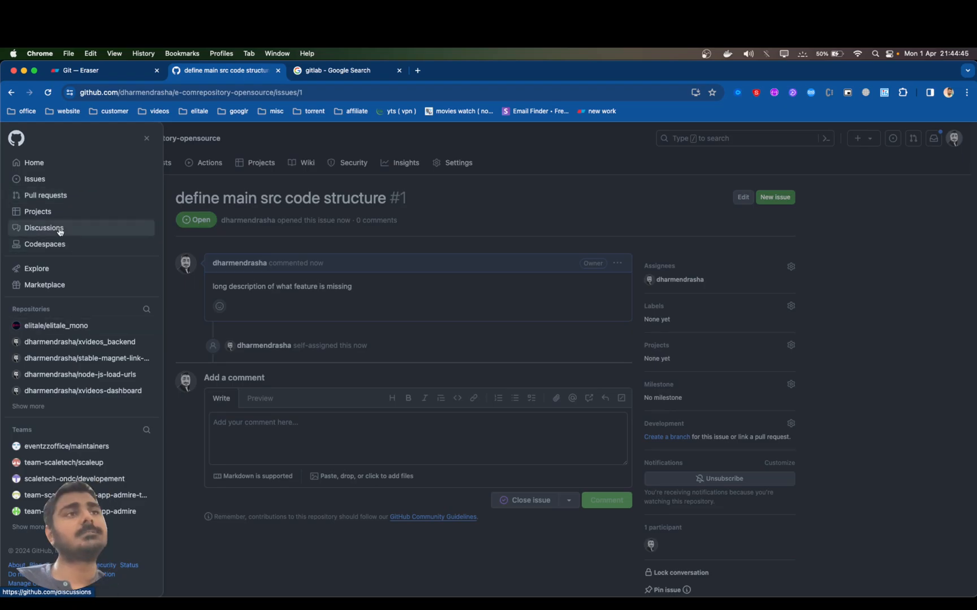
click(76, 447)
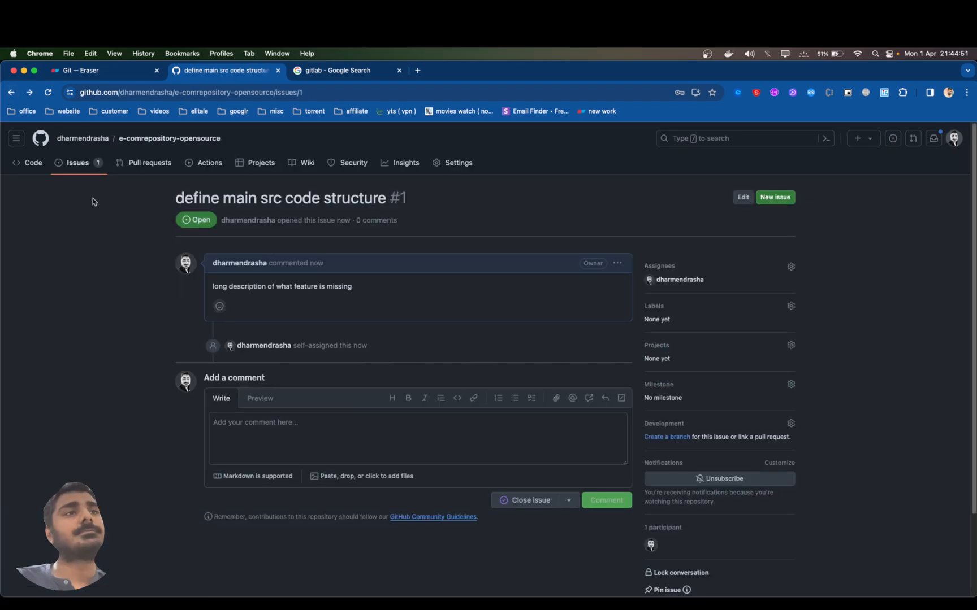
Open the repository owner's profile in a new tab and go through Explore to GitHub's trending repositories
super+click(88, 141)
click(312, 73)
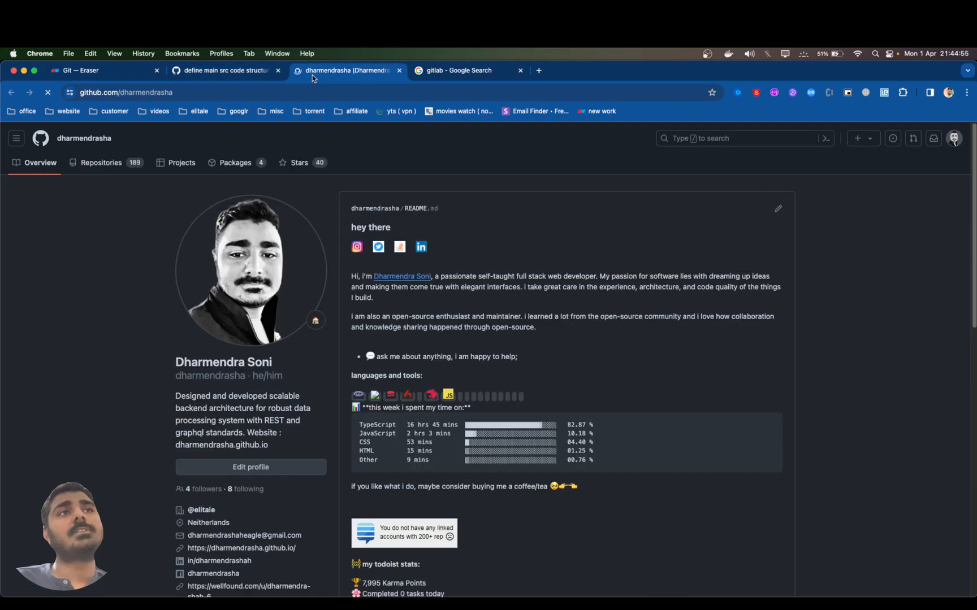
click(16, 138)
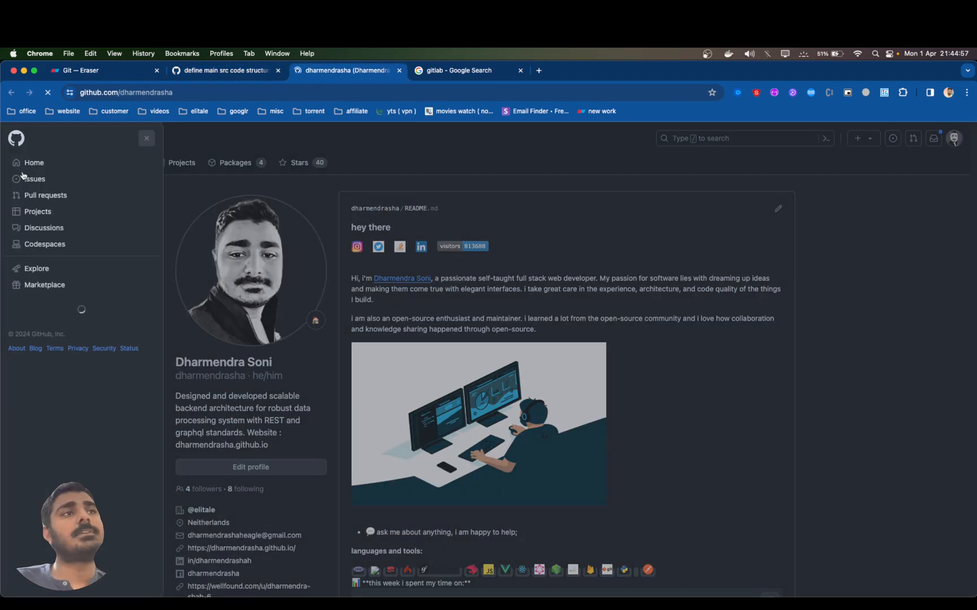
click(65, 269)
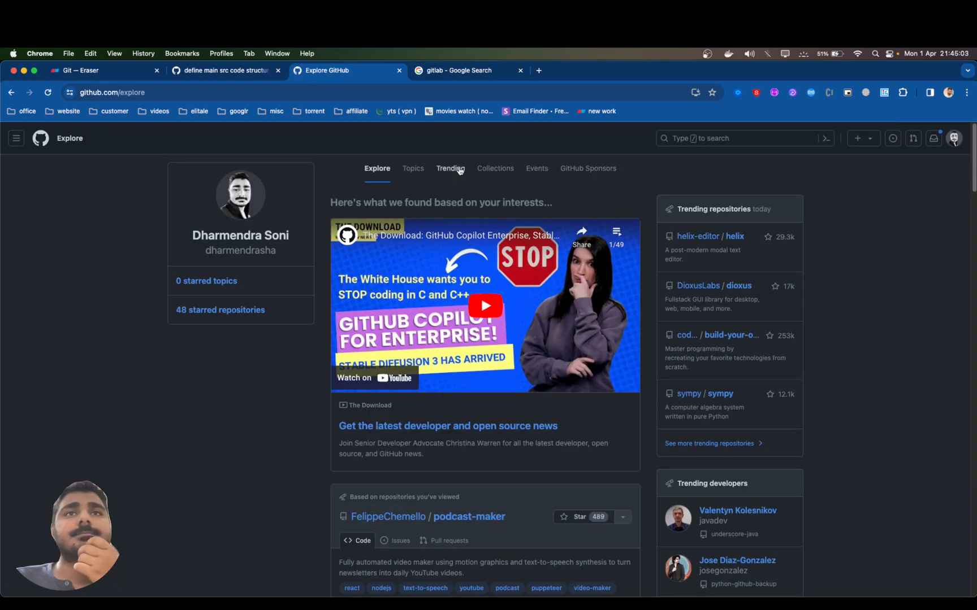
click(460, 171)
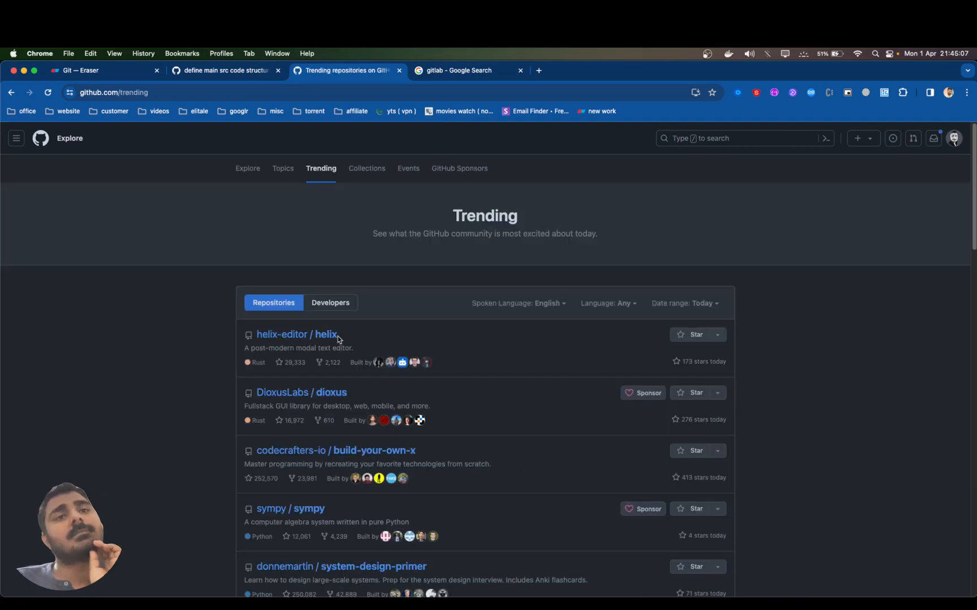
Open the helix-editor/helix repository and its issue about diagnostic.deprecated precedence with other "diagnostic.*" settings
click(333, 337)
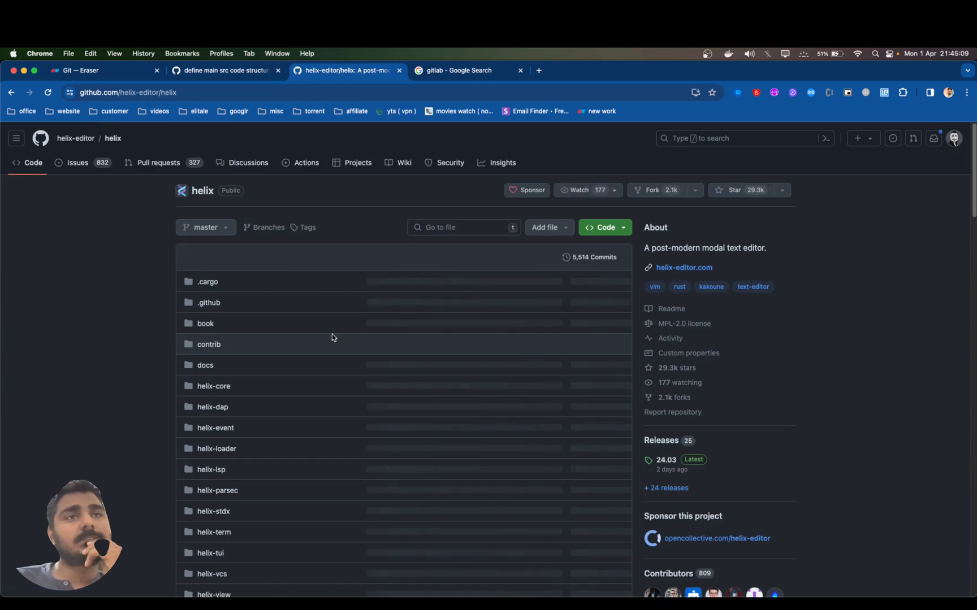
click(72, 162)
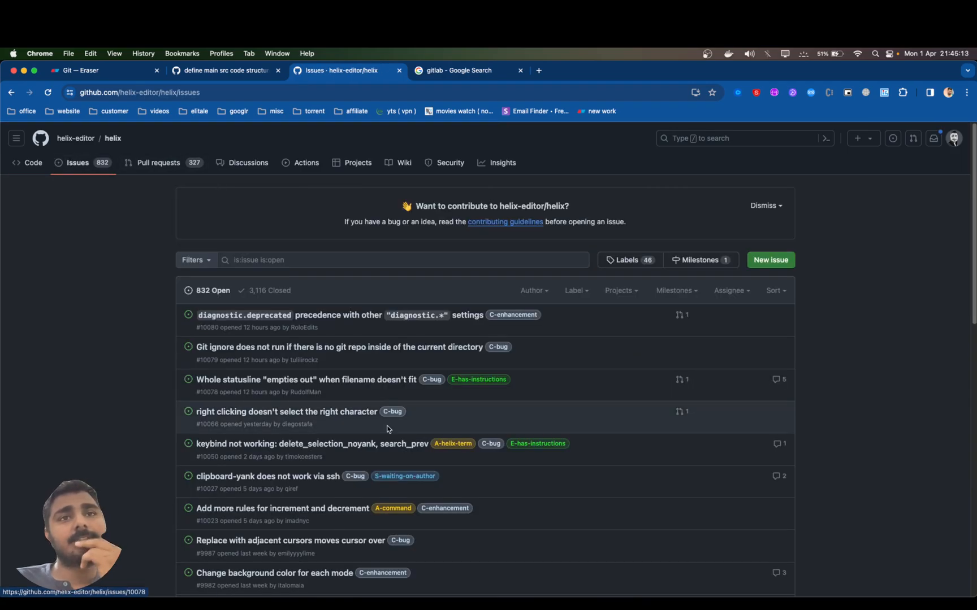
click(326, 317)
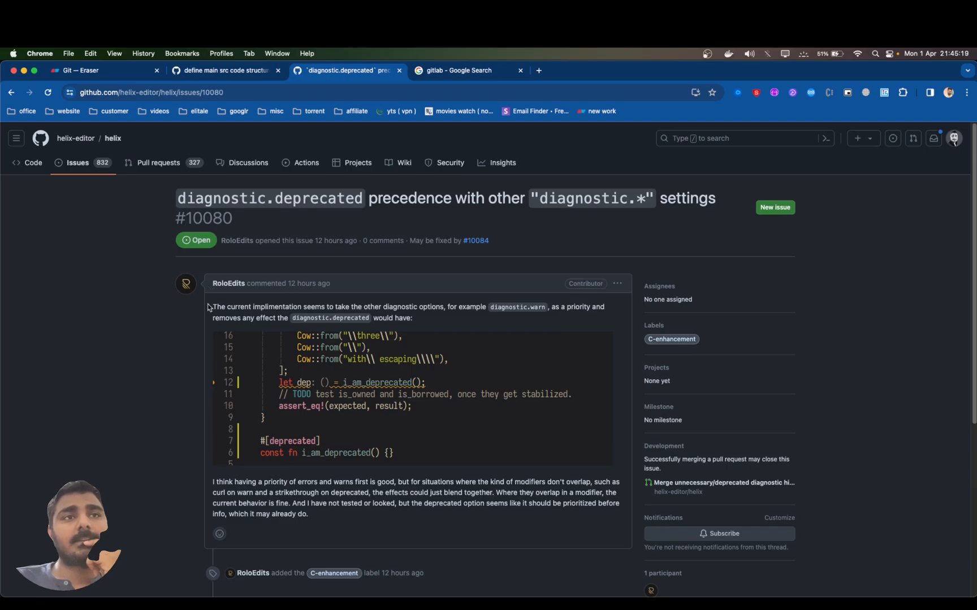
Examine the helix issue by highlighting its title and description, through to the linked pull request
click(175, 197)
shift+click(711, 198)
scroll(412, 367, down, 3)
drag(221, 207, 390, 427)
scroll(380, 336, down, 5)
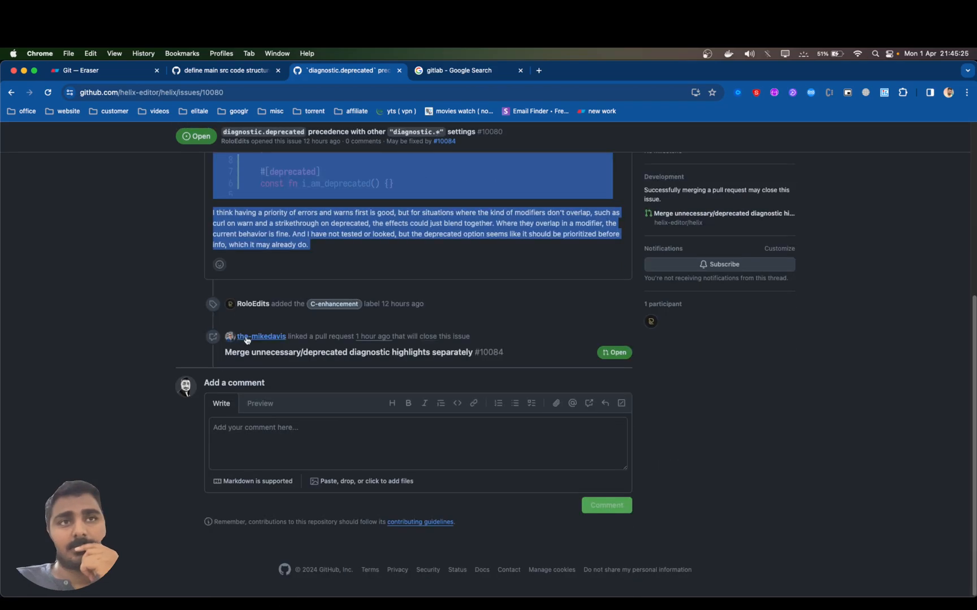
Open the linked pull request "Merge unnecessary/deprecated diagnostic highlights separately" and review its conversation and merge requirements
click(418, 353)
scroll(473, 444, down, 10)
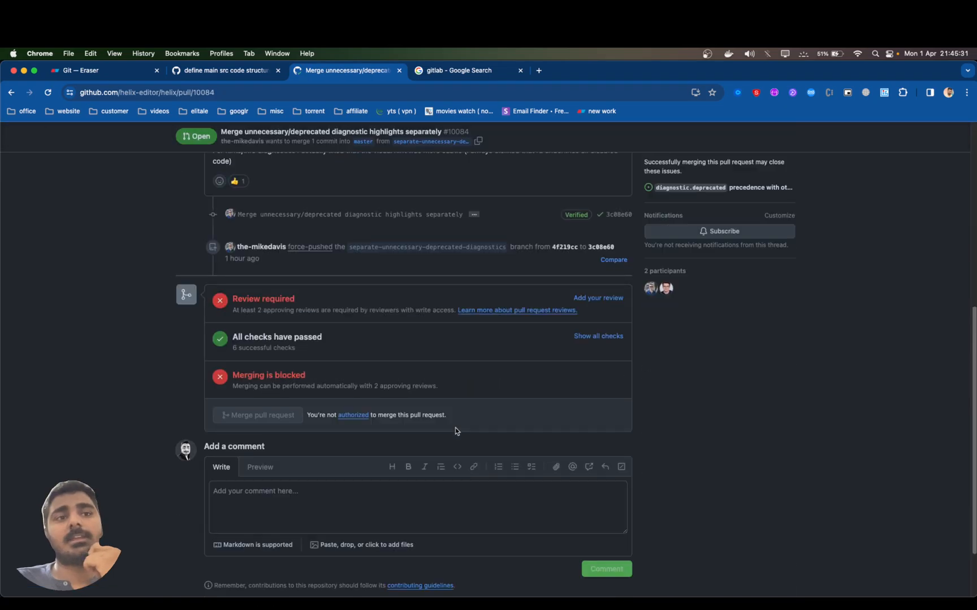
scroll(456, 430, up, 10)
scroll(433, 388, up, 1)
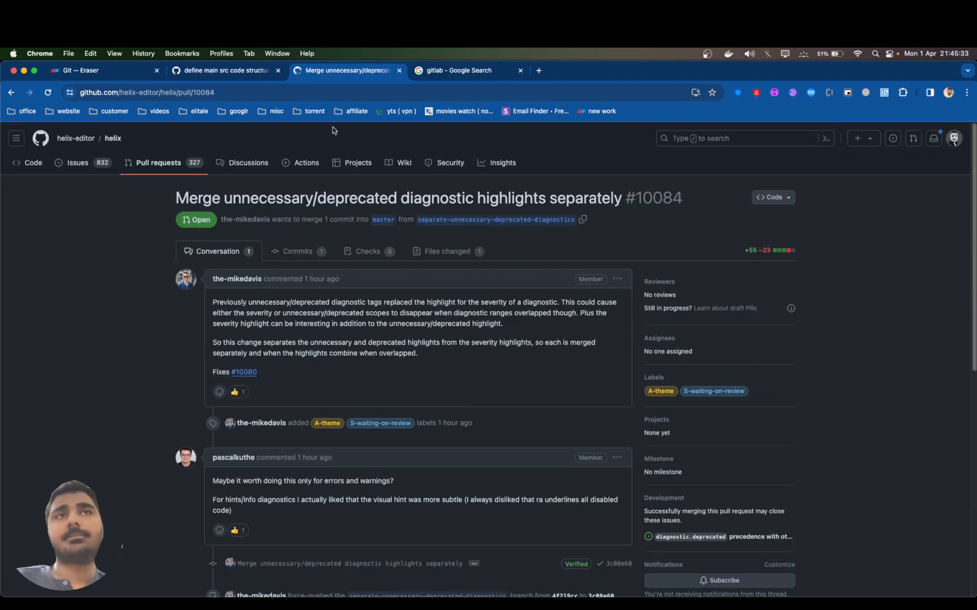
Create a branch named feat/define-code-structure from the e-comrepository-opensource issue "define main src code structure", for local checkout
click(219, 72)
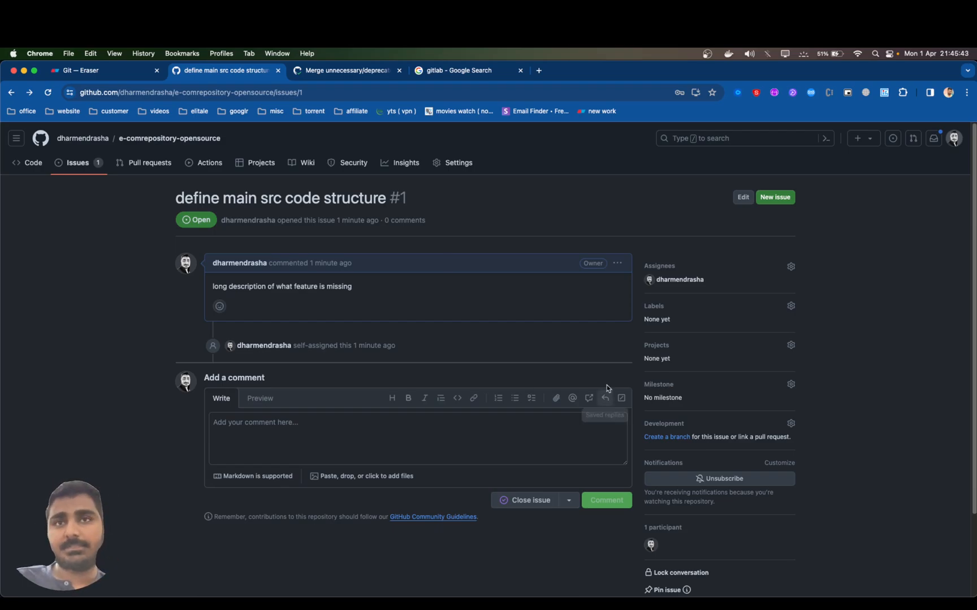
click(675, 441)
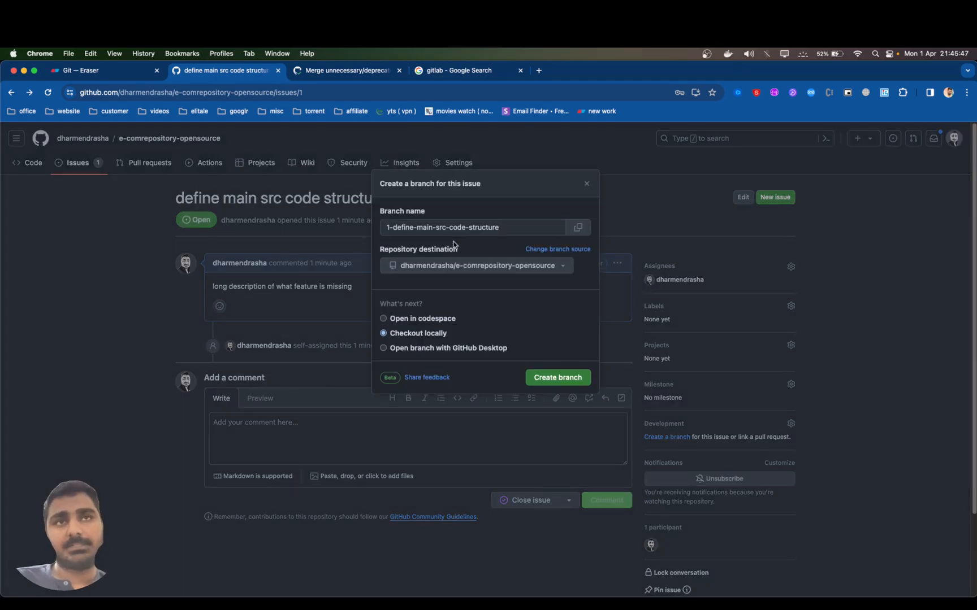
drag(532, 226, 275, 225)
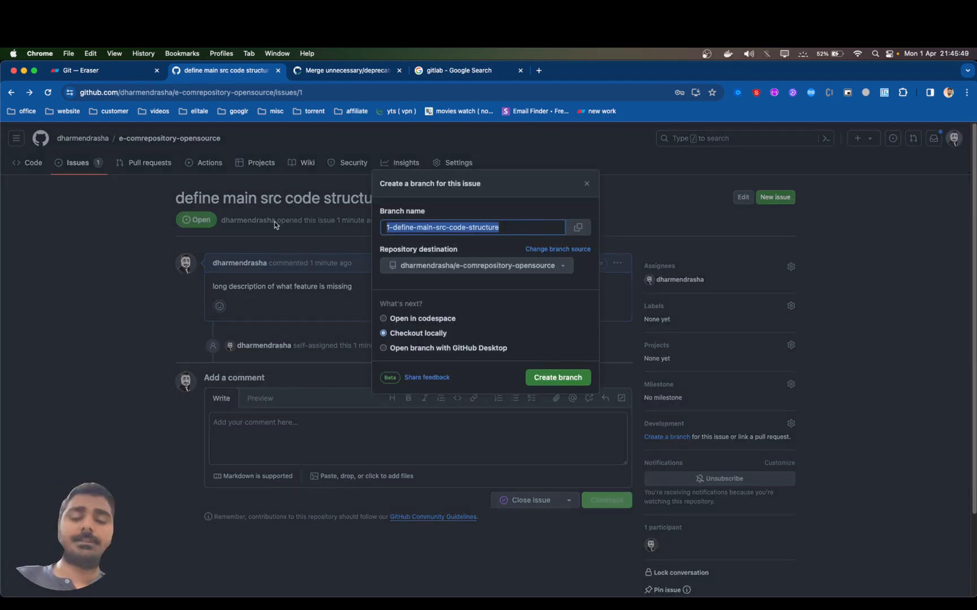
text(fe)
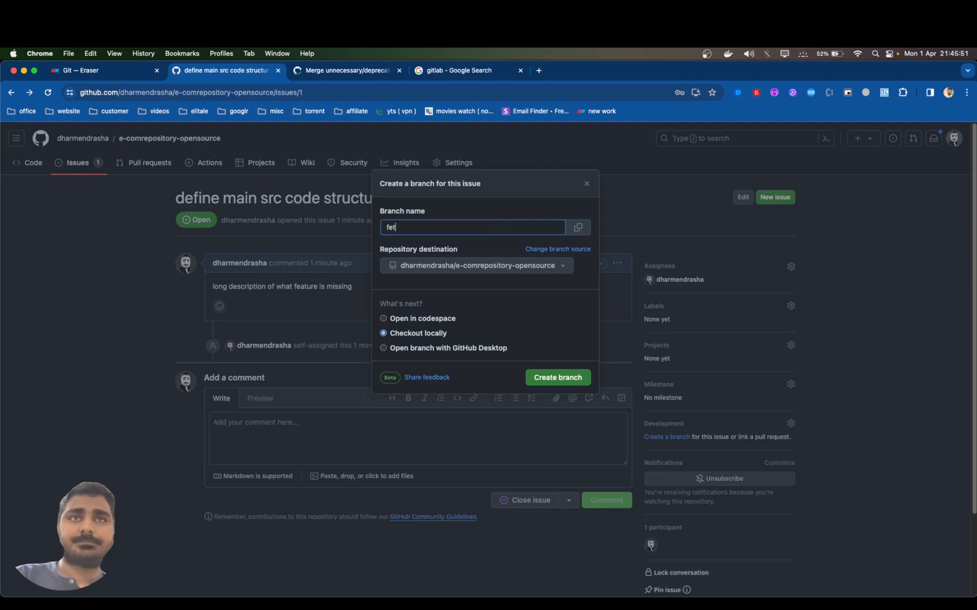
text(at/def)
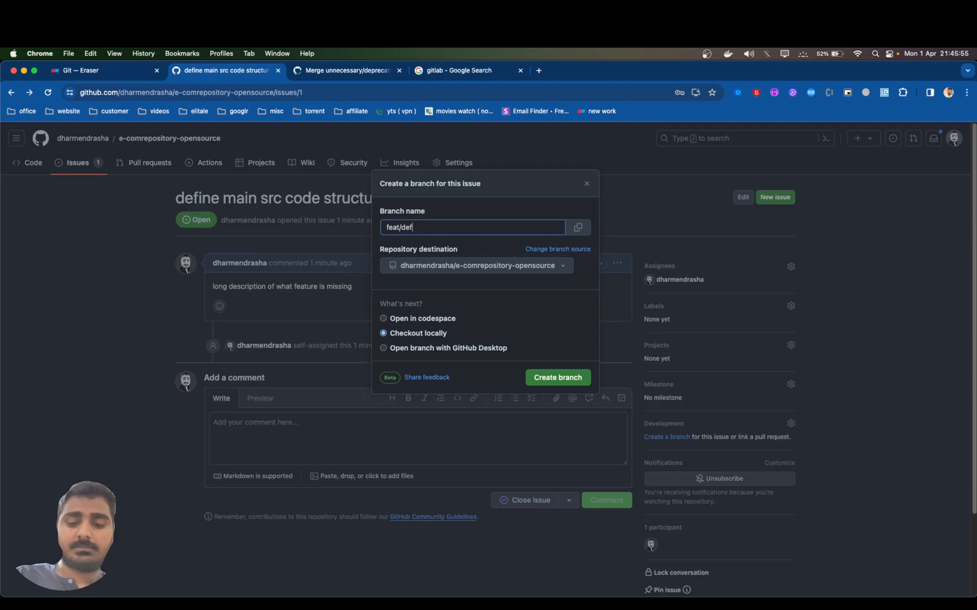
text(ine-code)
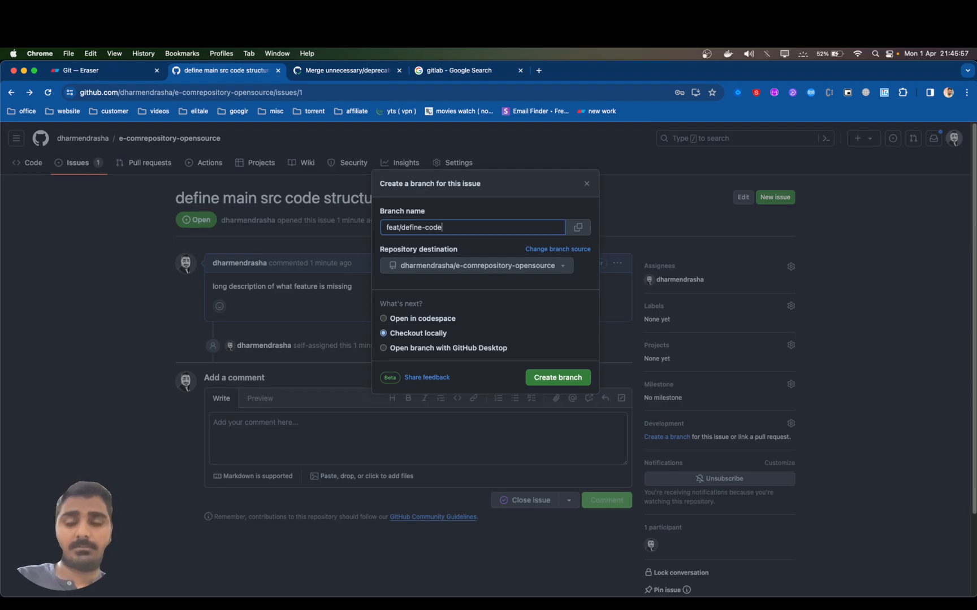
text(-stru)
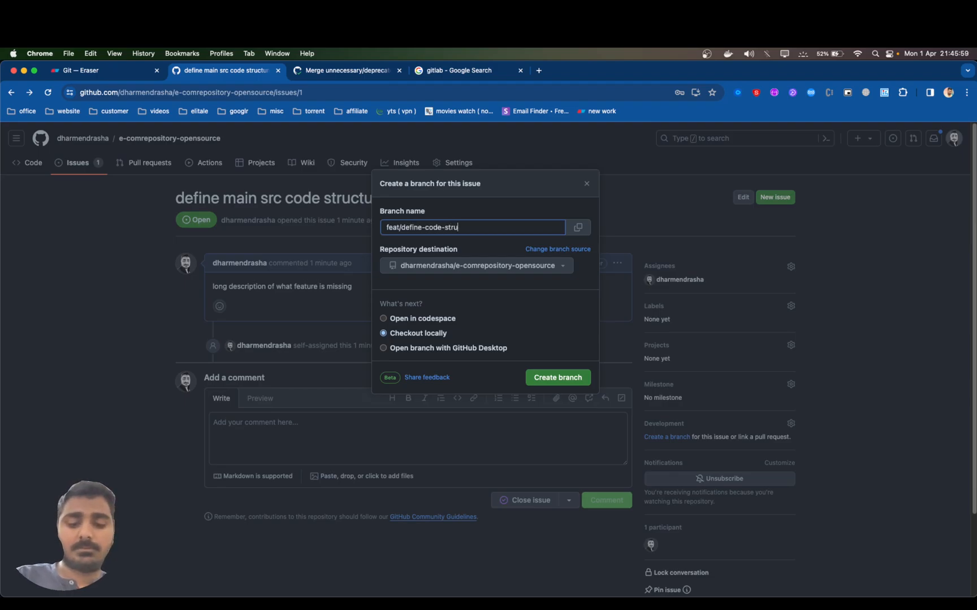
text(cture)
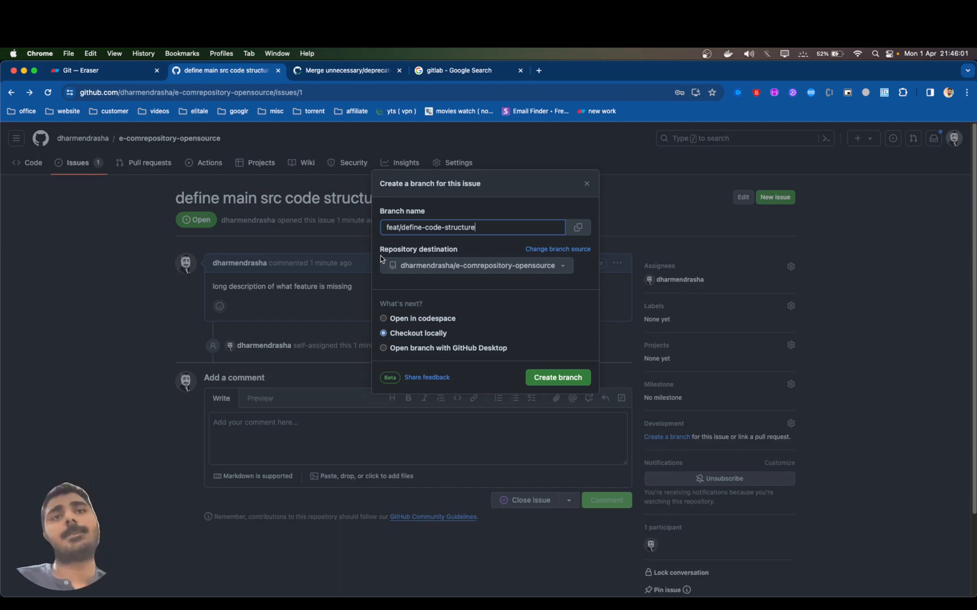
click(562, 380)
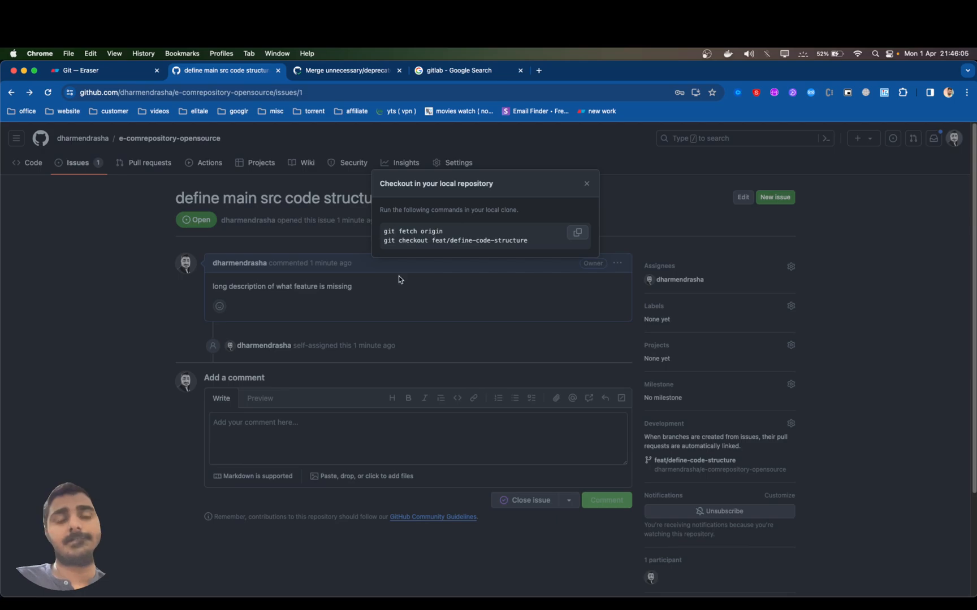
Switch to iTerm2 and fetch the remote branches with git fetch -ap
key(super+Tab)
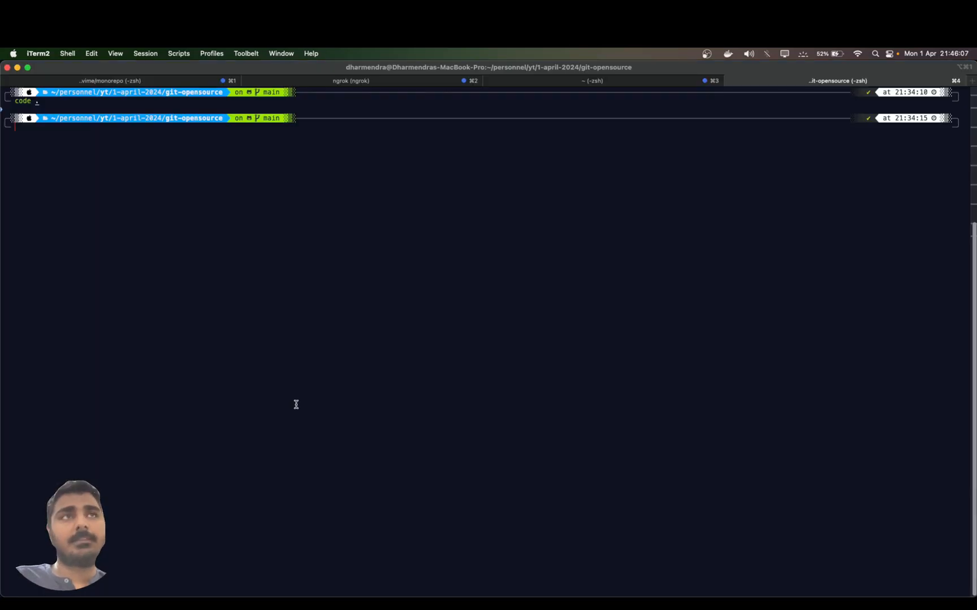
text(git fet)
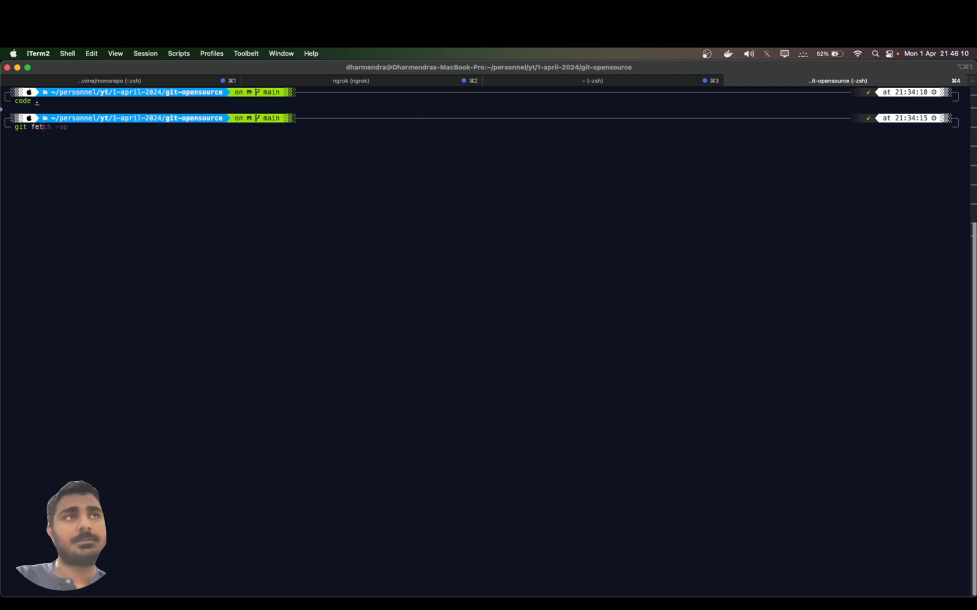
key(Right)
key(Return)
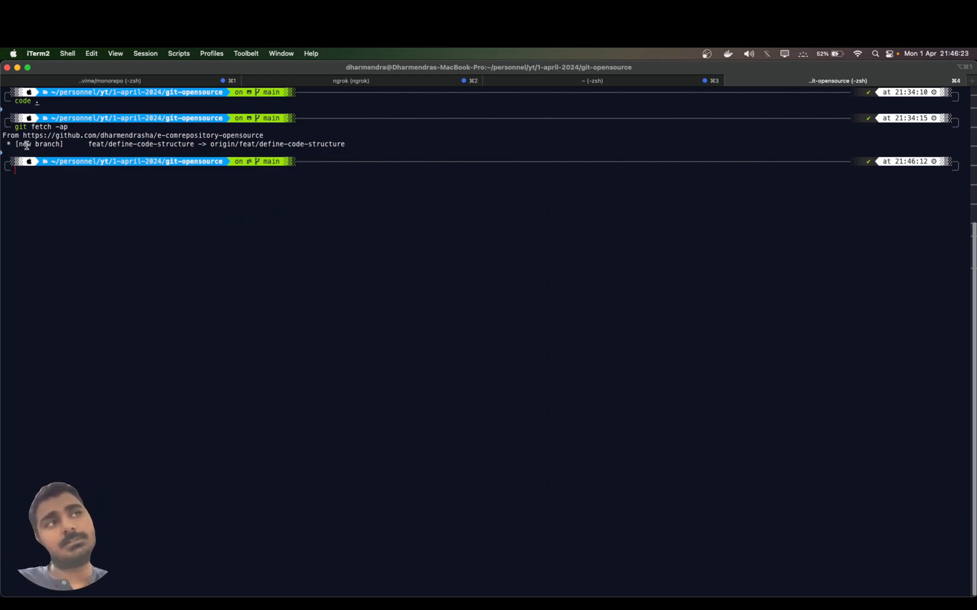
Consult the checkout command on the GitHub issue page and check out feat/define-code-structure in the local repository
key(super+Tab)
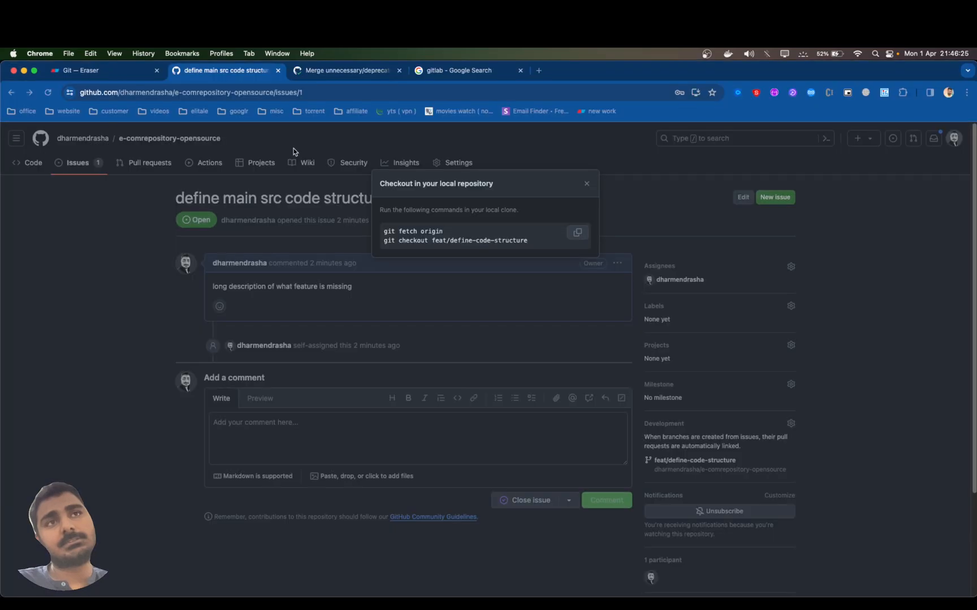
double_click(435, 240)
key(super+Tab)
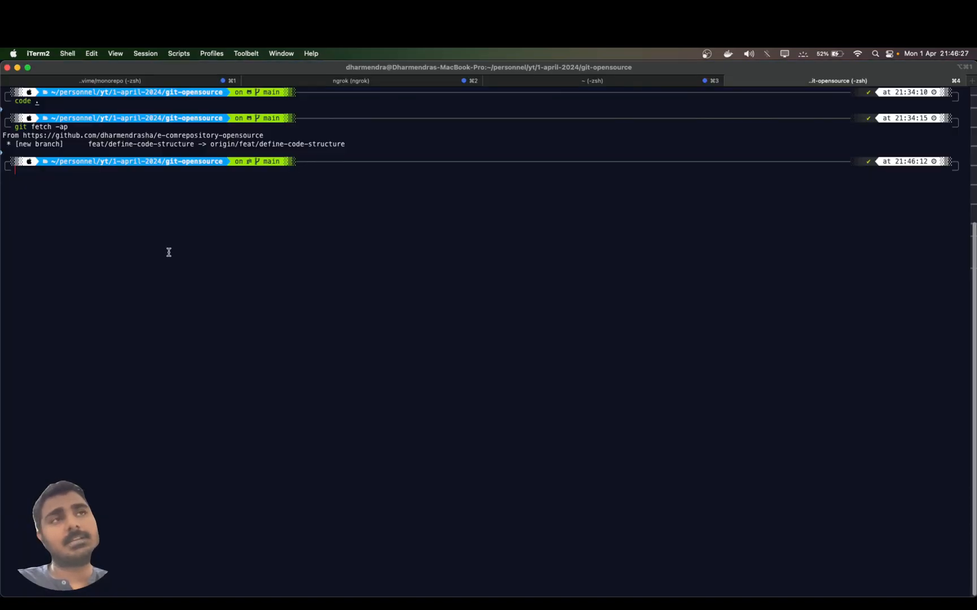
key(super+Tab)
key(super+Tab)
text(git checkou)
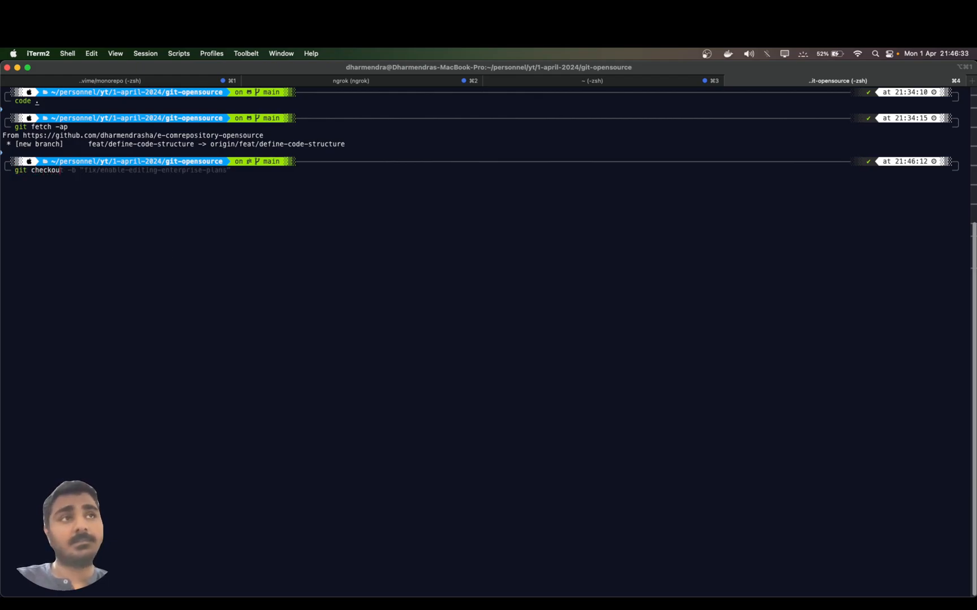
text(t fe)
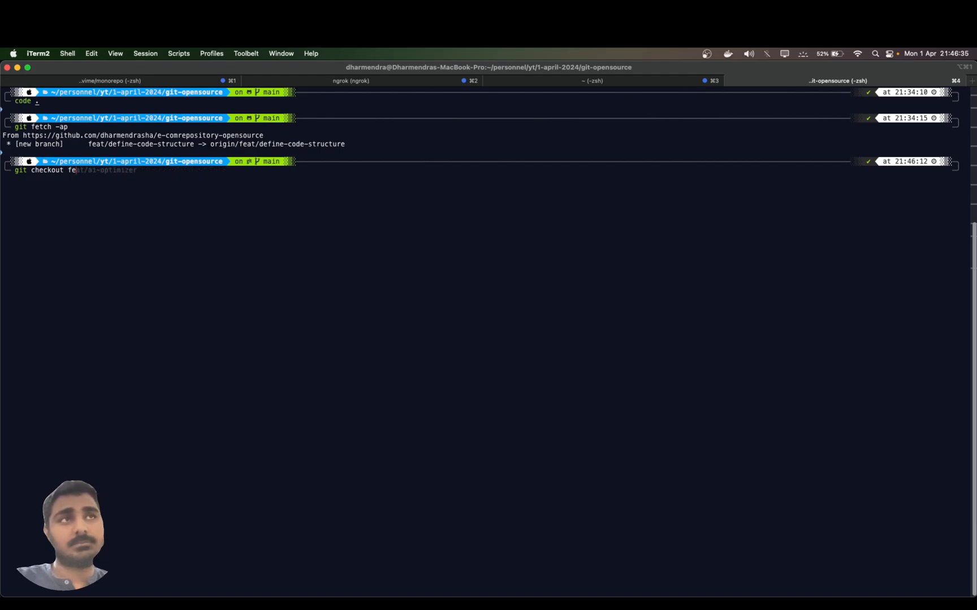
text(at/defi)
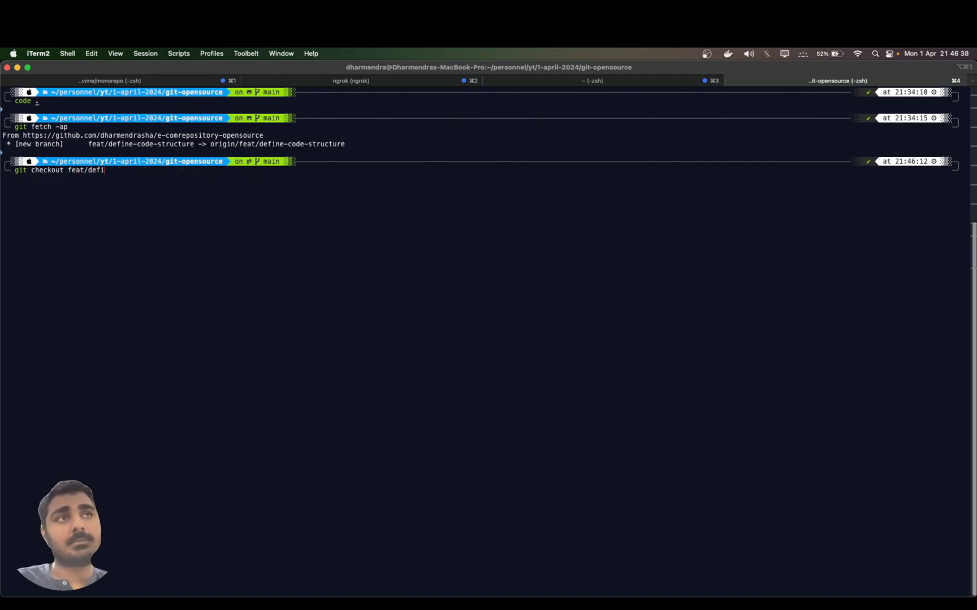
key(Tab)
key(Return)
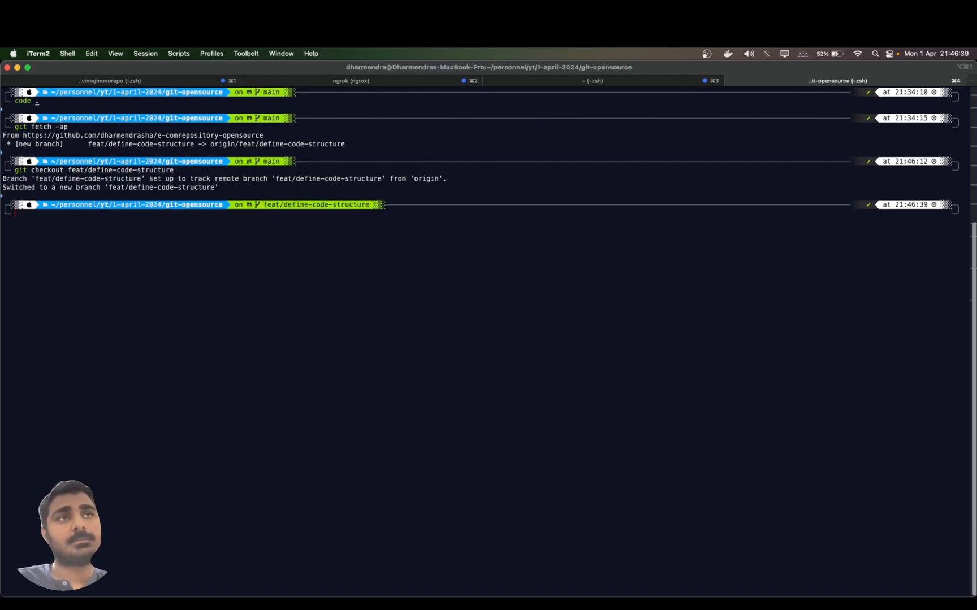
Open the project folder in VS Code and close all open editors, discarding the unsaved untitled notes
text(code .)
key(Return)
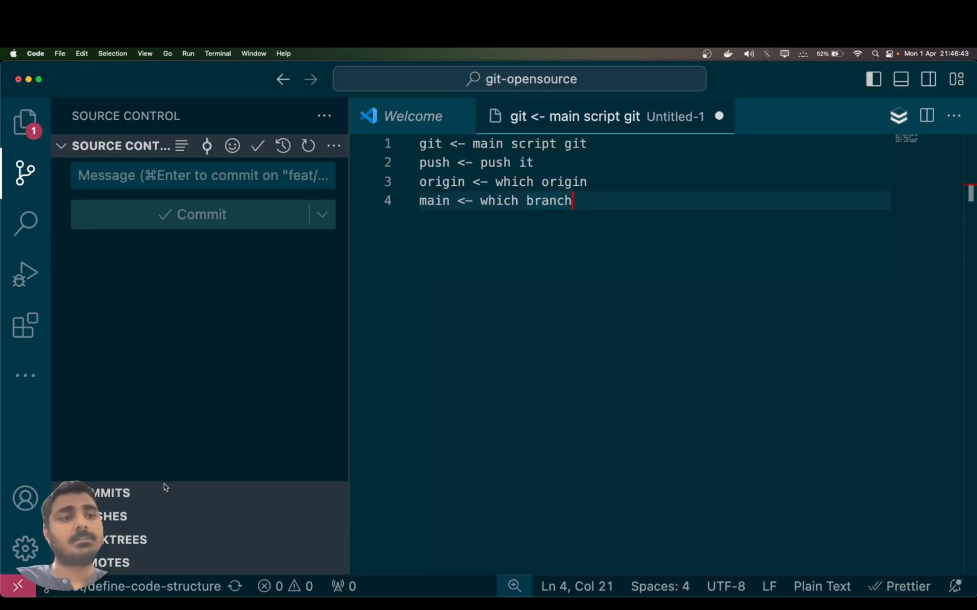
click(33, 130)
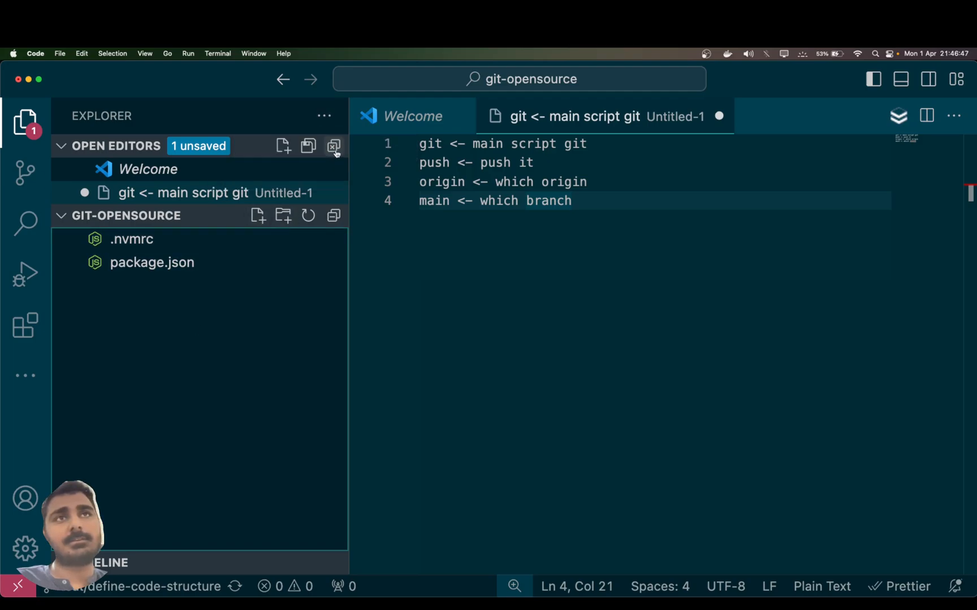
click(337, 146)
click(516, 374)
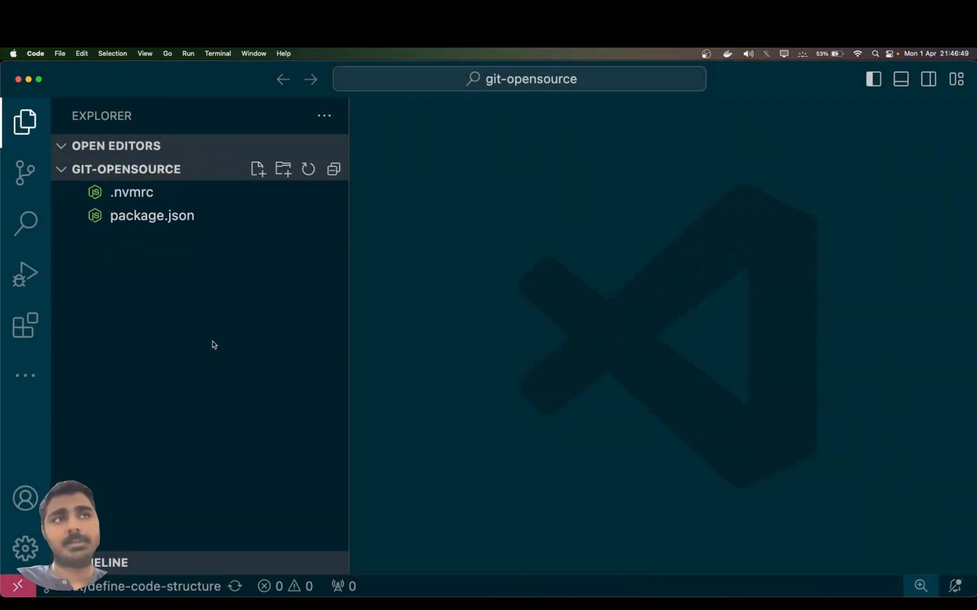
Create a new file main.js inside a new src folder in the git-opensource project
click(258, 169)
text(src/,a)
key(BackSpace)
text(,am)
key(BackSpace)
key(BackSpace)
key(BackSpace)
text(,)
key(BackSpace)
text(main.js)
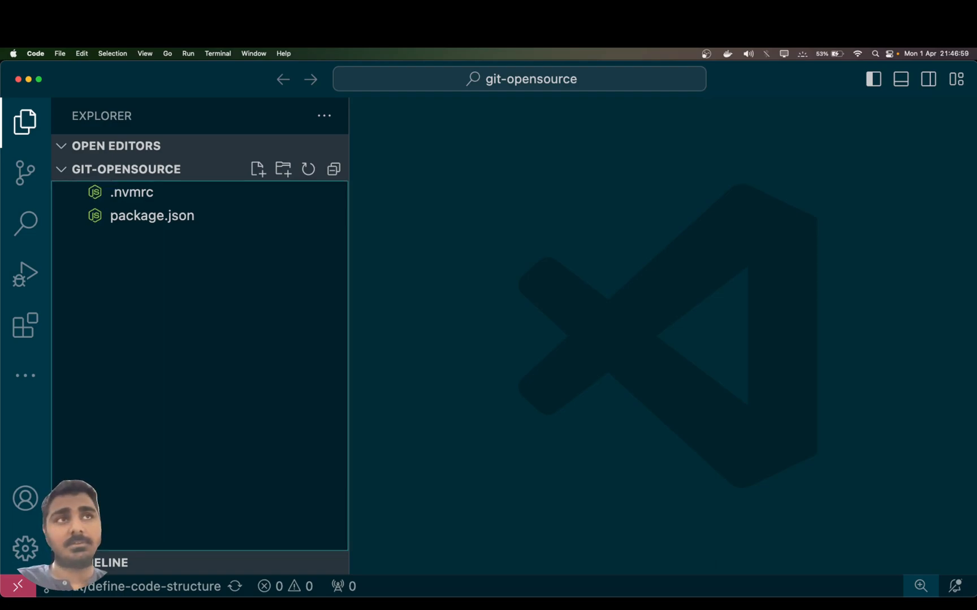
key(Return)
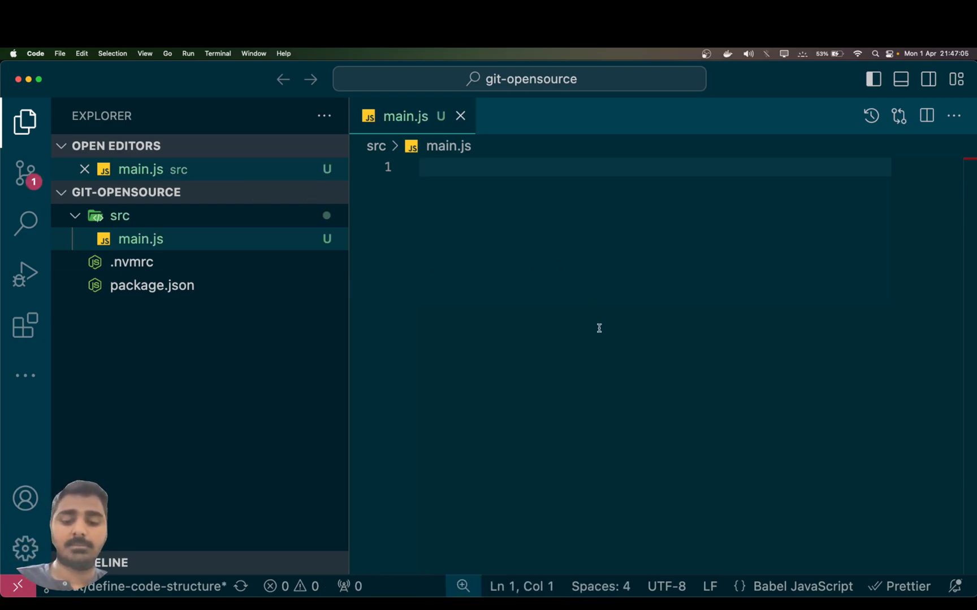
Add a console.log statement with the template string `main.js code structue` to main.js and save the file
text(code)
key(BackSpace)
key(BackSpace)
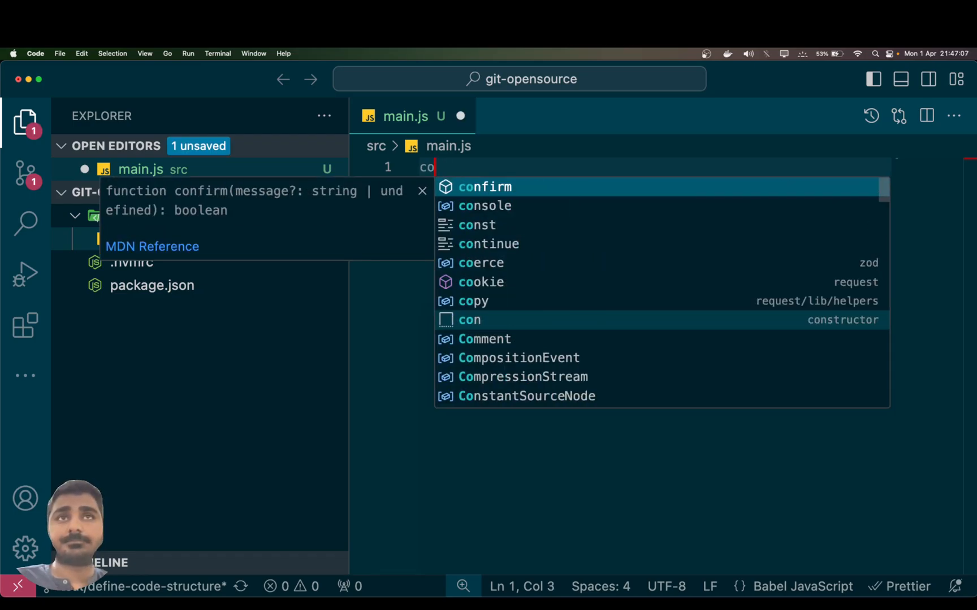
text(n)
key(Down)
key(Down)
key(Return)
text(.lo)
key(Return)
text((`)
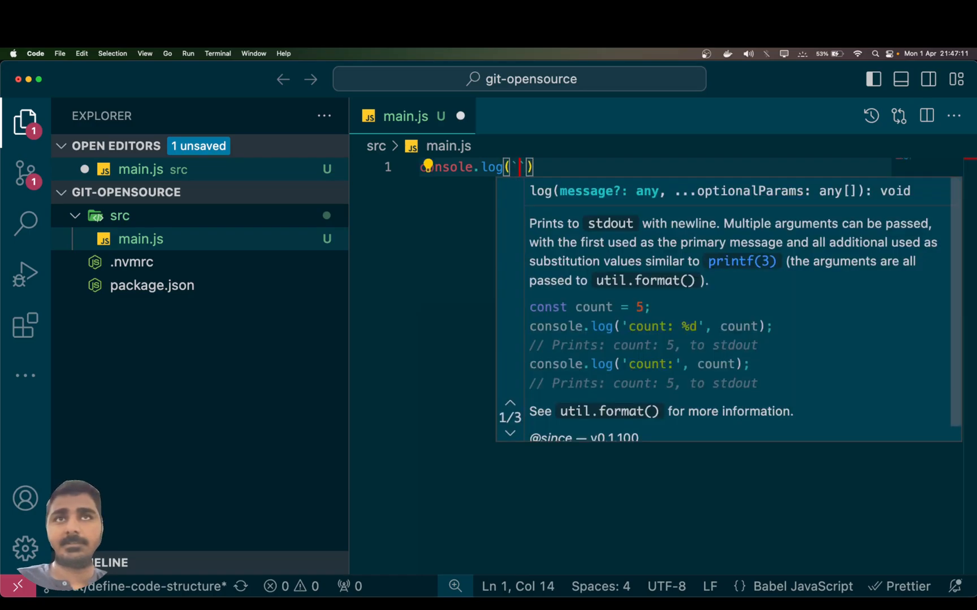
text(main.js)
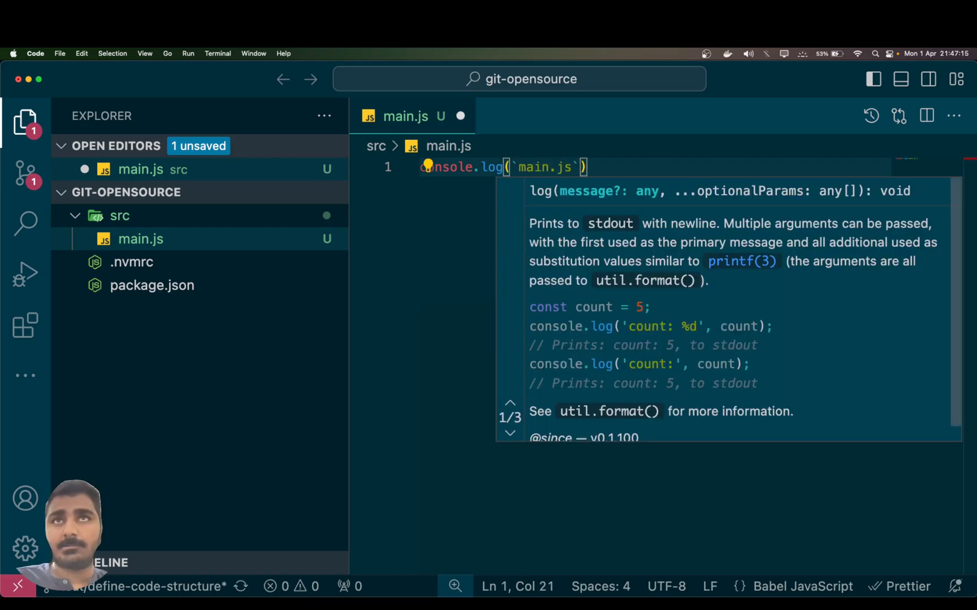
text(code str)
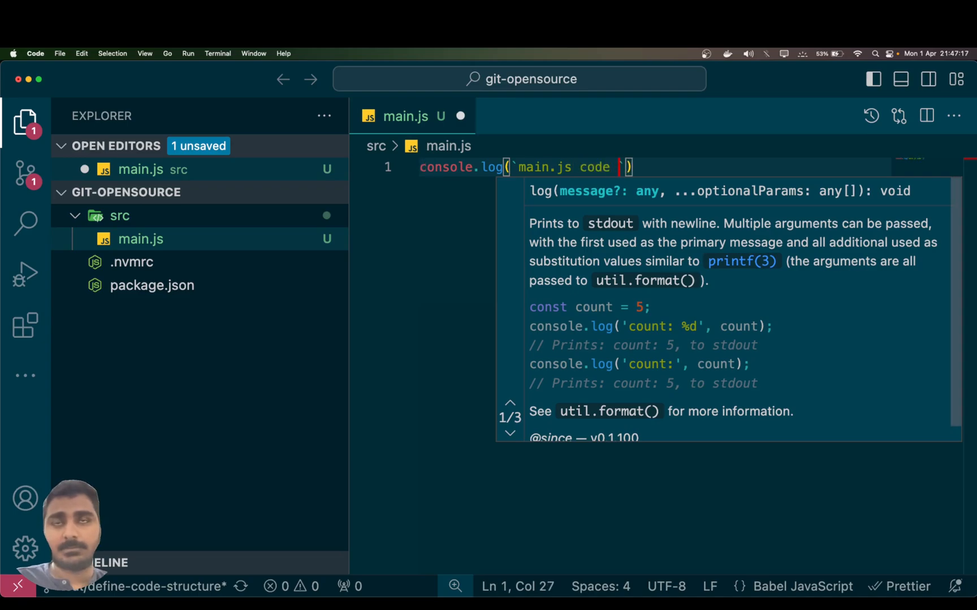
text(uc)
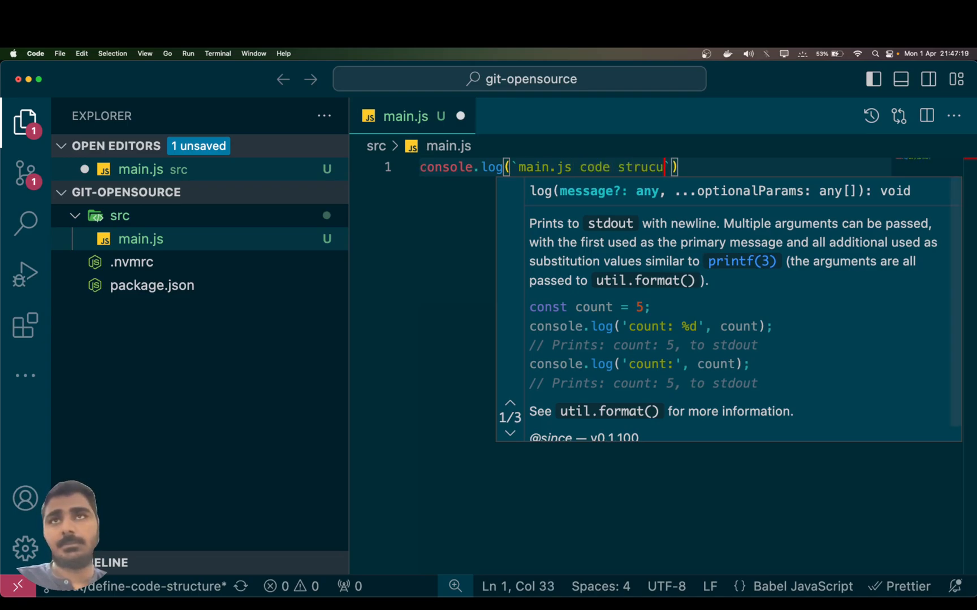
text(ture)
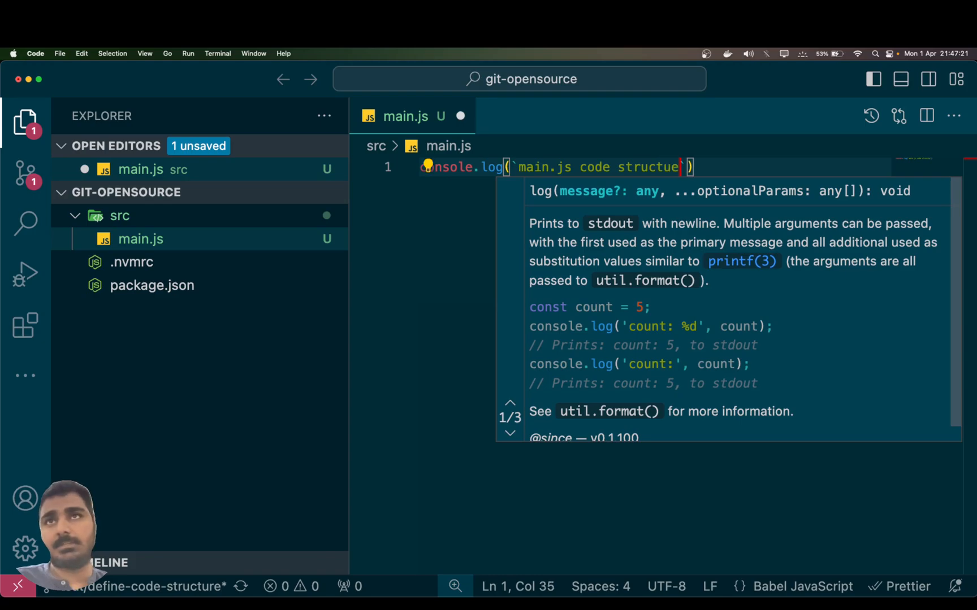
key(End)
key(super+s)
Switch back to iTerm2 and stage all changes with git add
key(super+Tab)
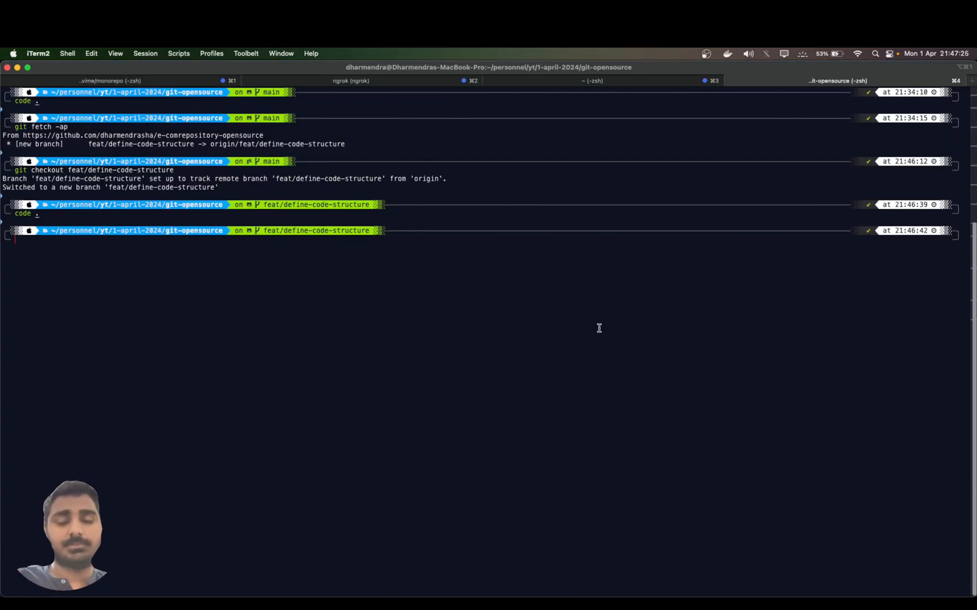
text(git add .)
key(Return)
Commit the staged changes with the message "defined structure"
text(git)
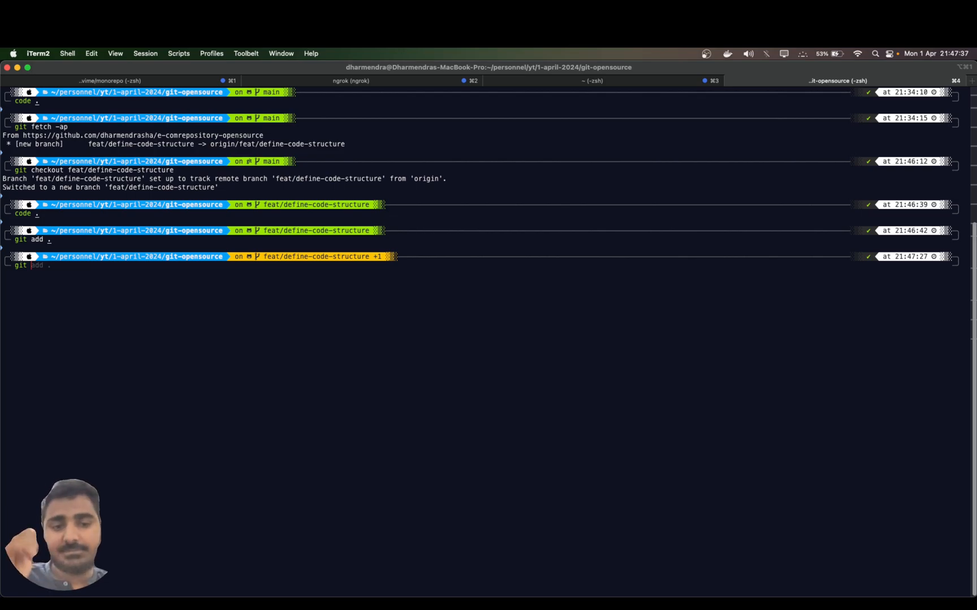
text(commit -m "init repo")
key(BackSpace)
key(BackSpace)
key(BackSpace)
key(BackSpace)
key(BackSpace)
key(BackSpace)
key(BackSpace)
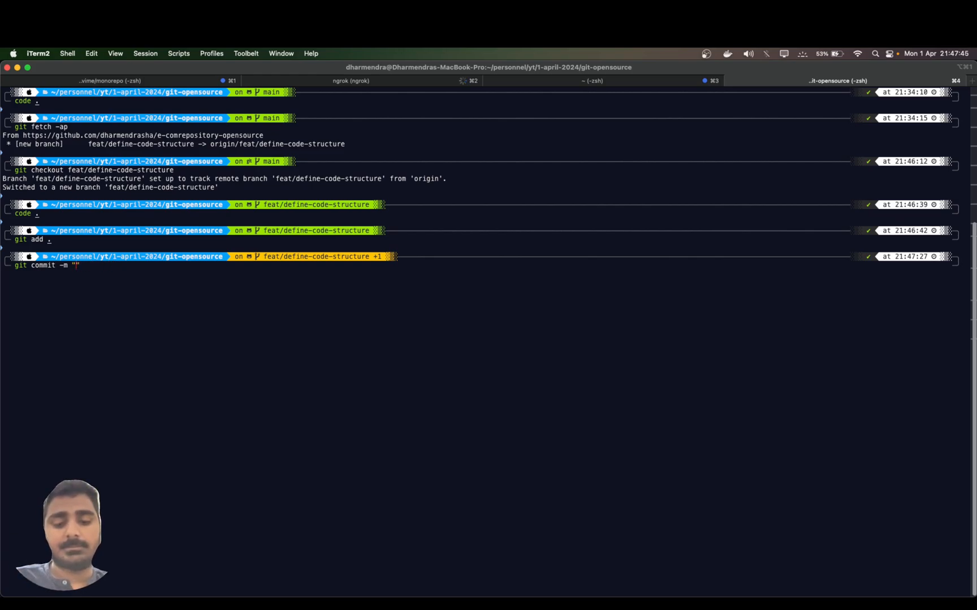
text(defined)
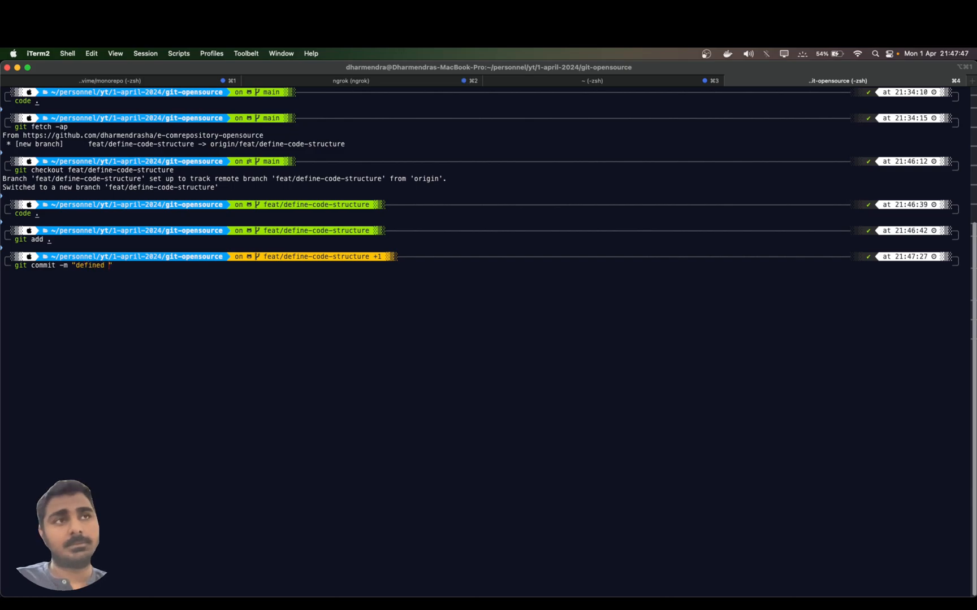
text( structure)
key(Return)
Push the feat/define-code-structure branch to origin
text(git push orig)
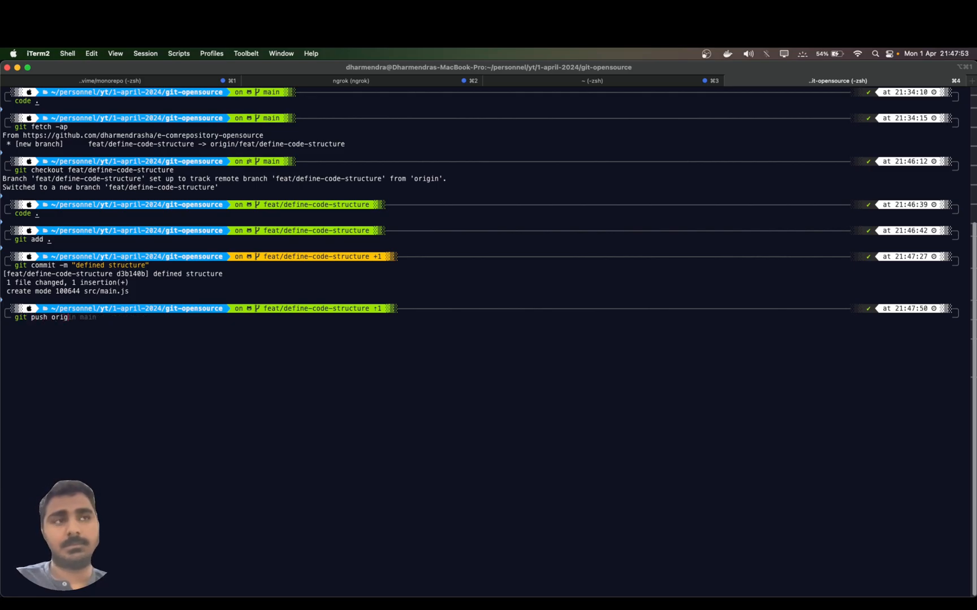
text(in f)
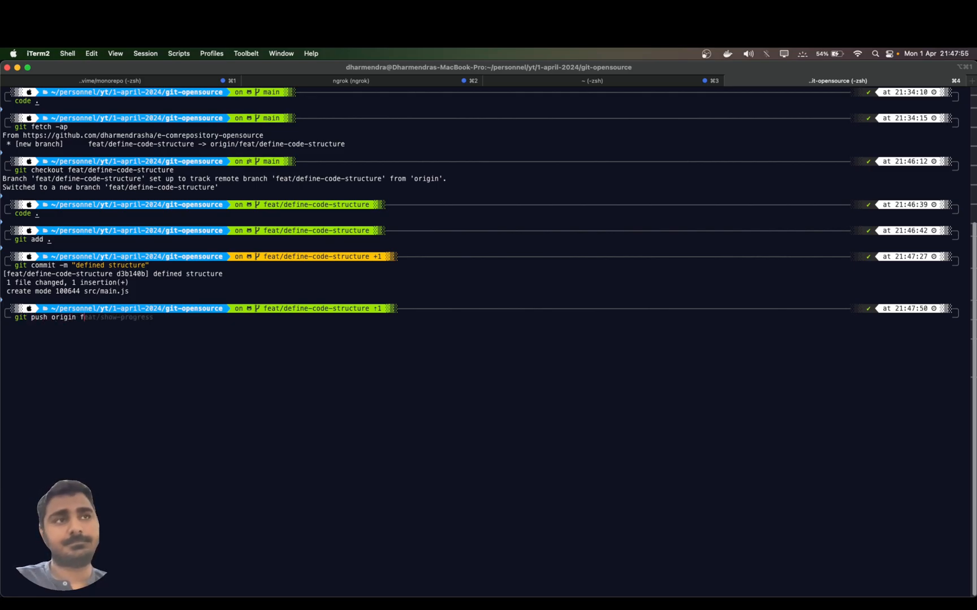
text(eat/define-code-structure)
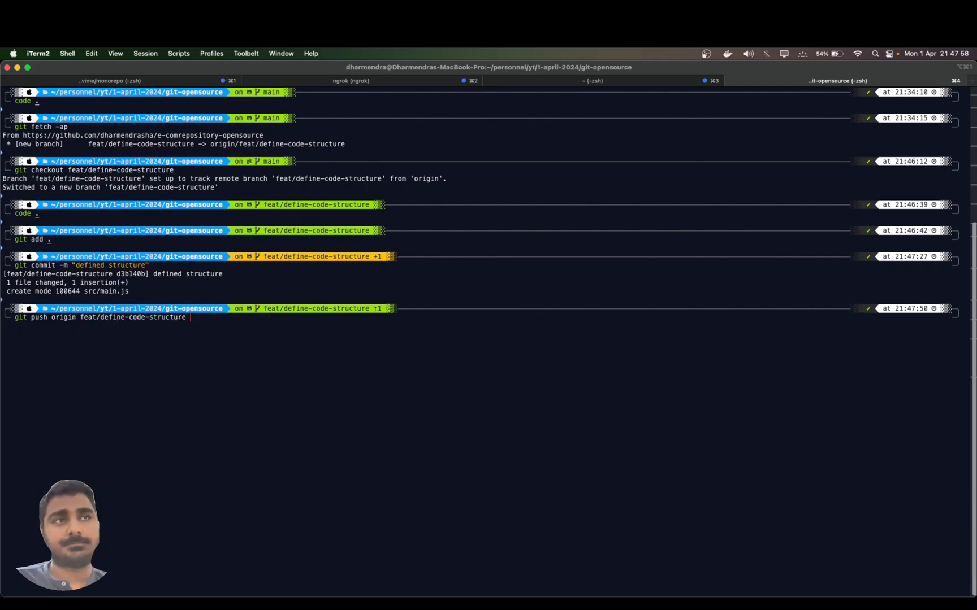
key(Return)
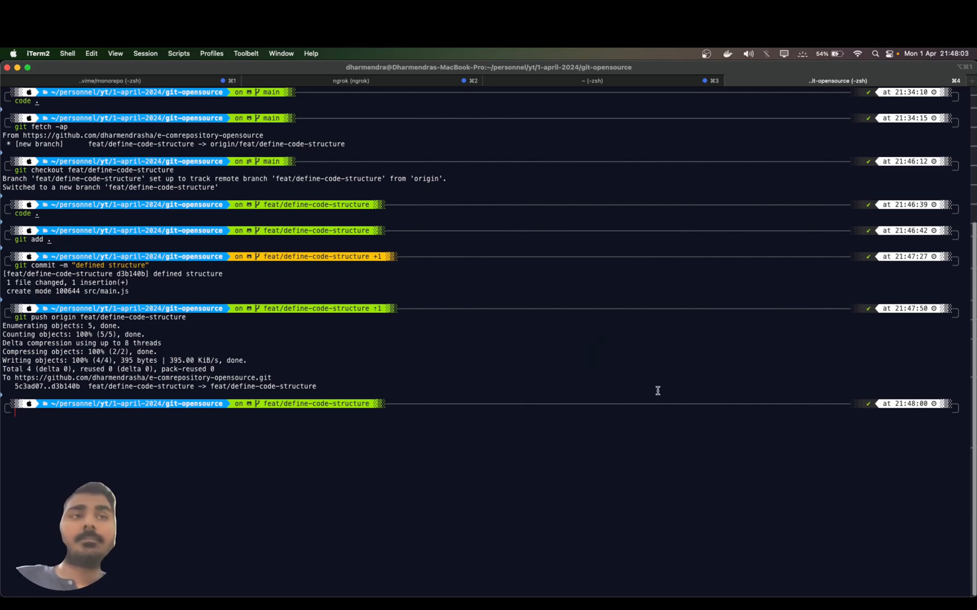
Open the pushed repository on GitHub, start a pull request from feat/define-code-structure into main and assign it to yourself
super+click(163, 378)
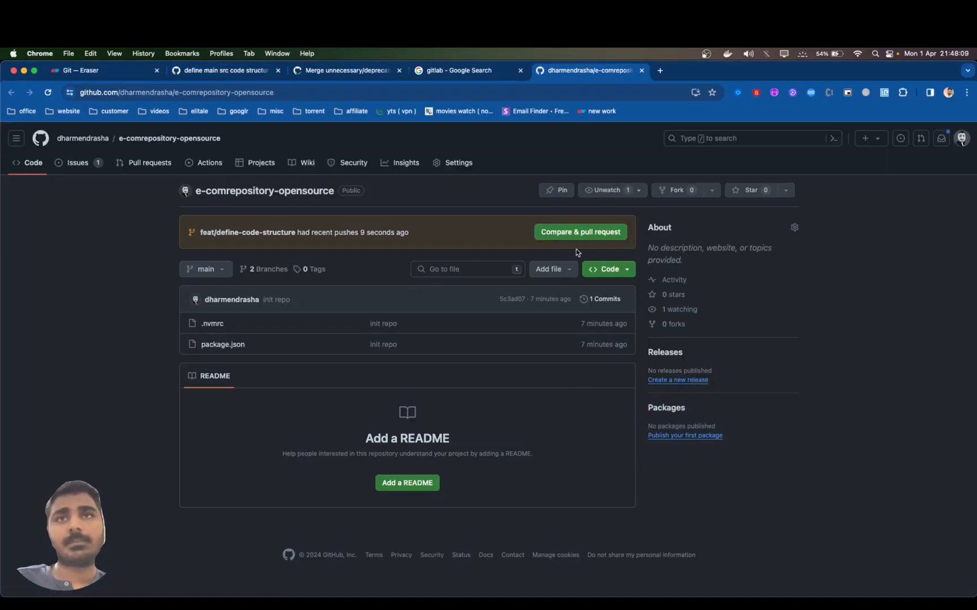
click(582, 236)
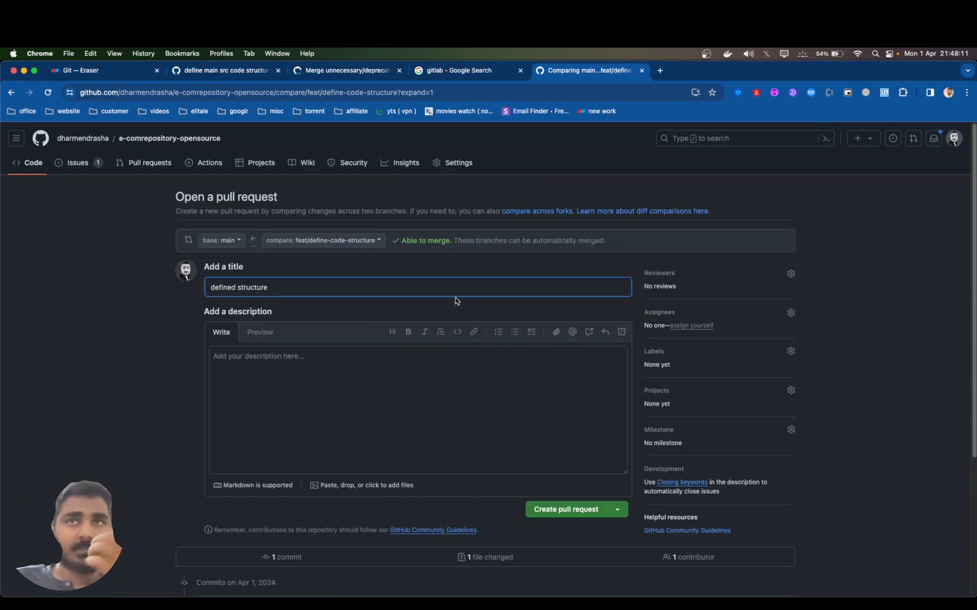
click(699, 325)
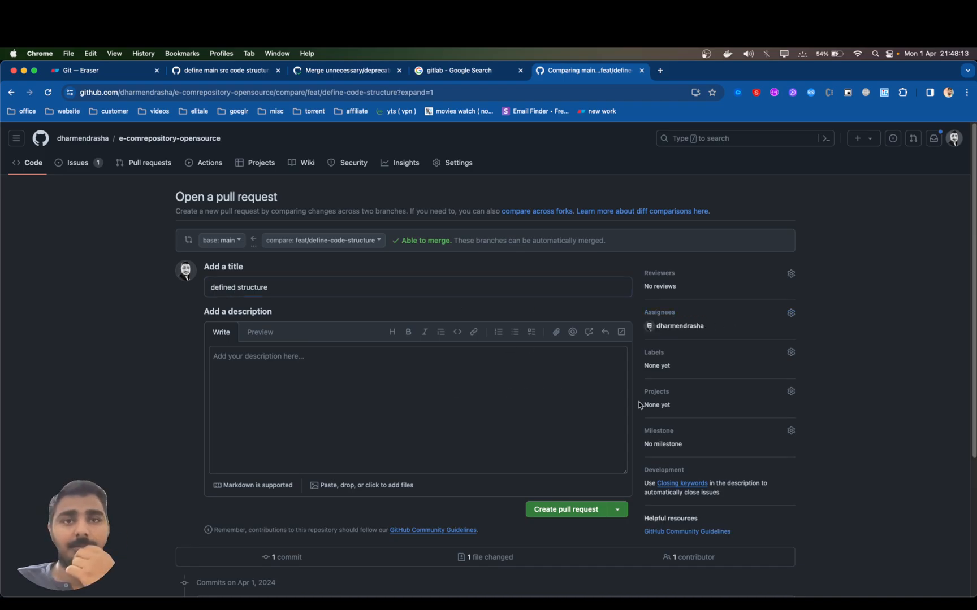
scroll(454, 403, down, 4)
scroll(533, 446, up, 4)
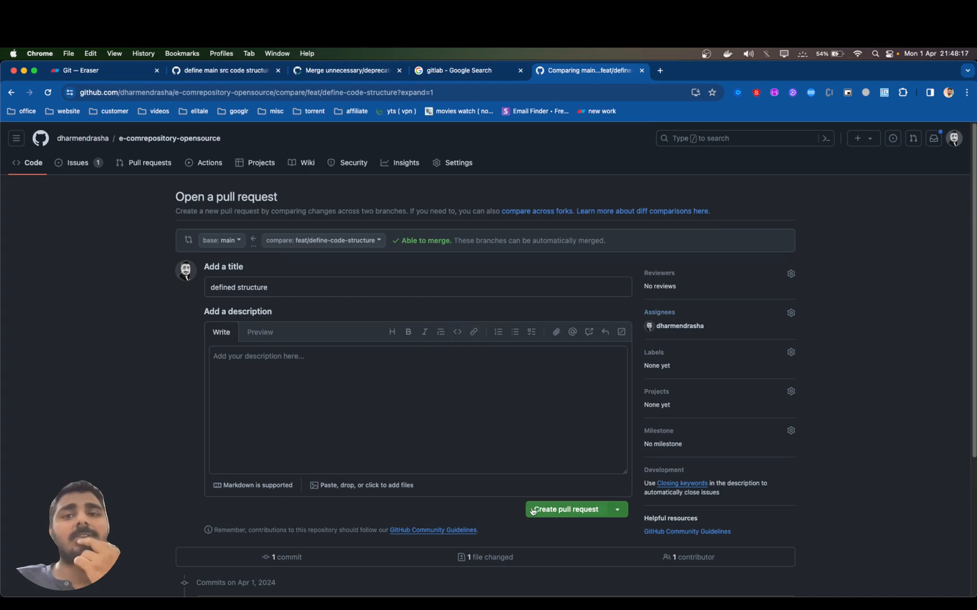
Enter the description "provide full description here how it works" and create the pull request
click(307, 379)
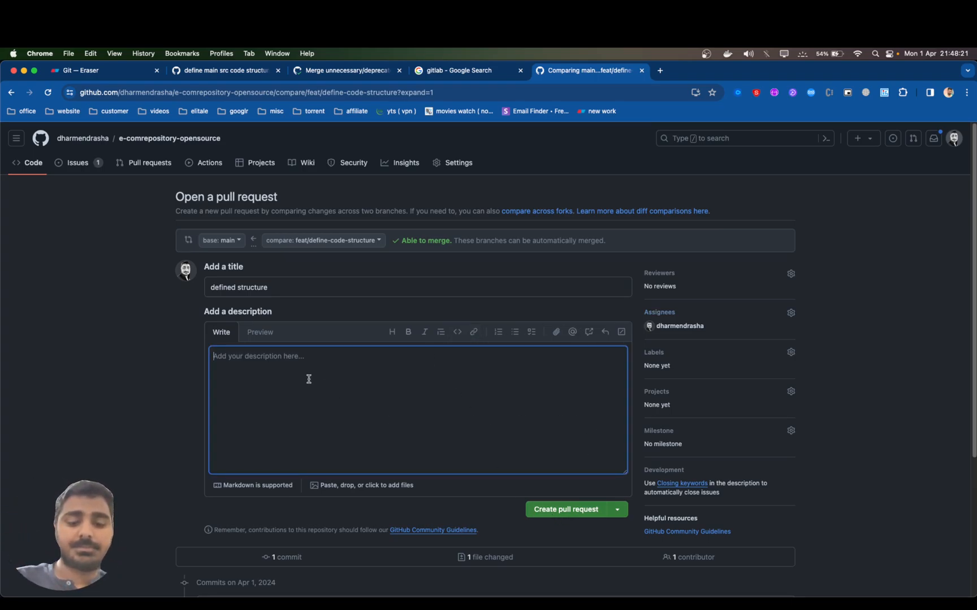
text(provide full de)
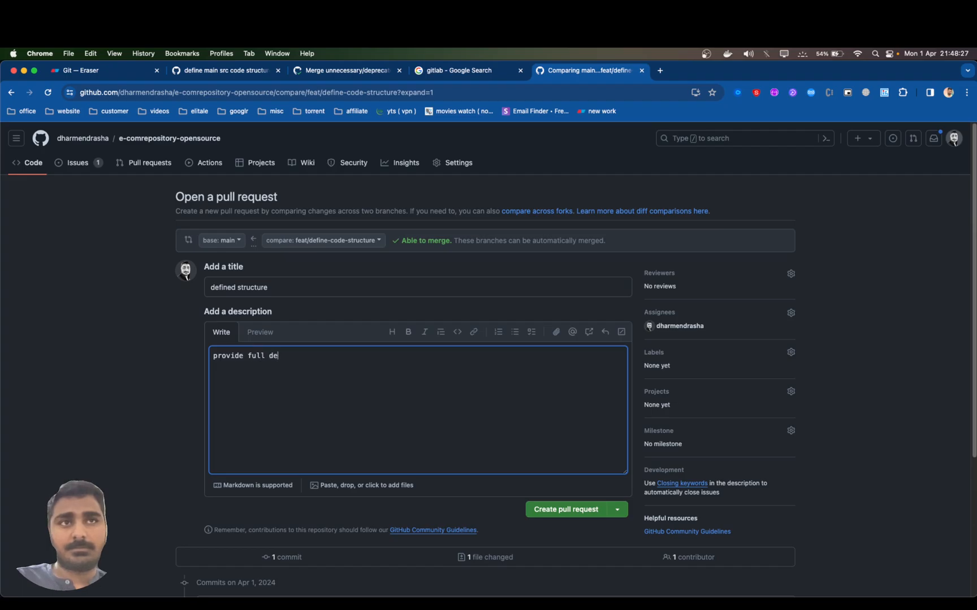
text(scription here)
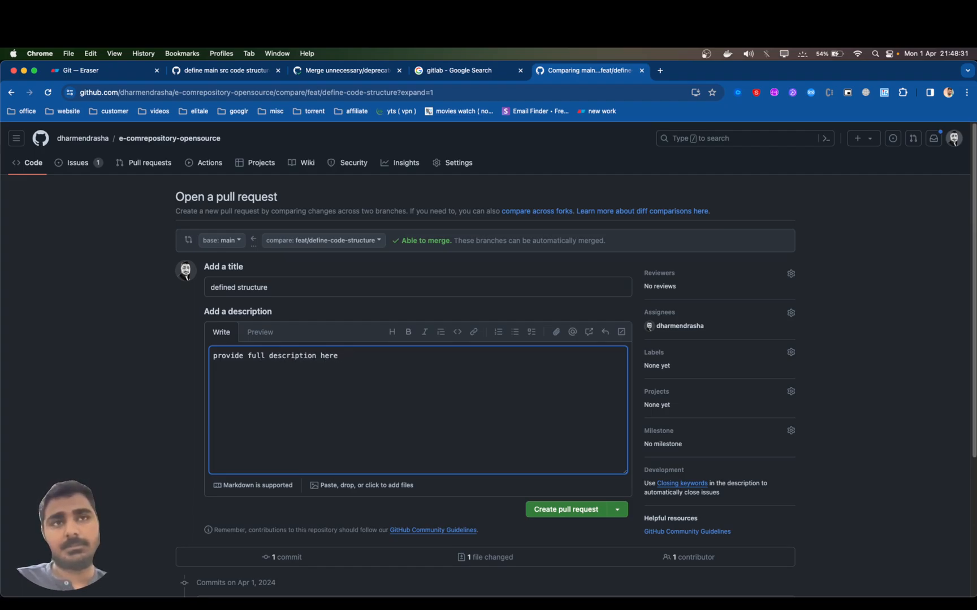
text( wow it works)
click(478, 513)
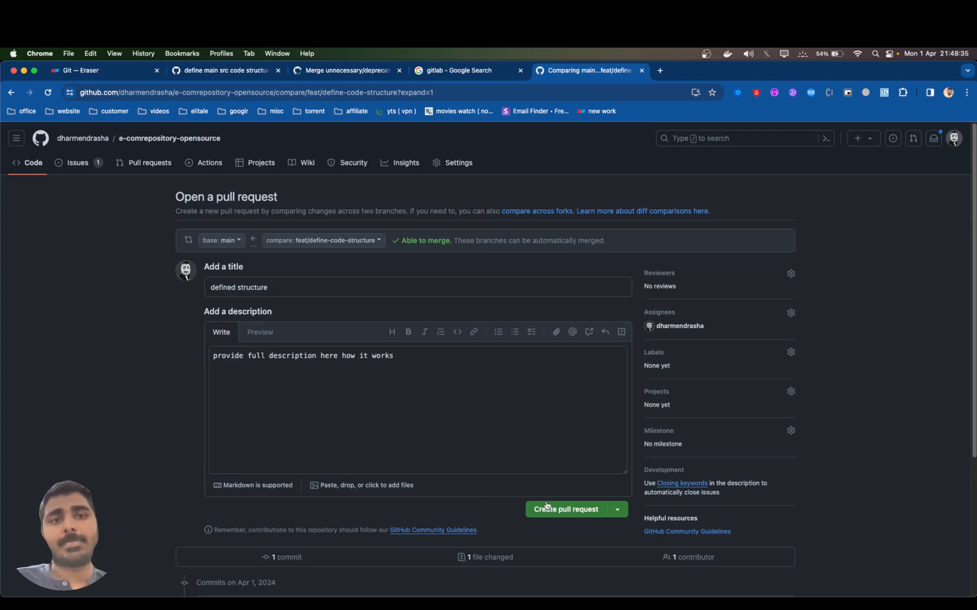
click(570, 510)
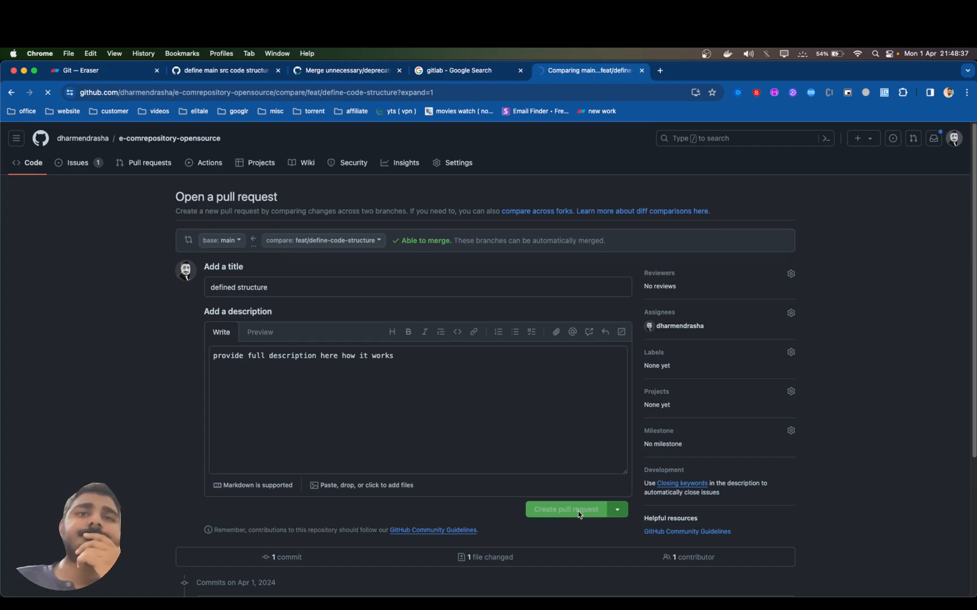
Look over the new pull request's conversation, merge checks and comment area
scroll(461, 435, down, 2)
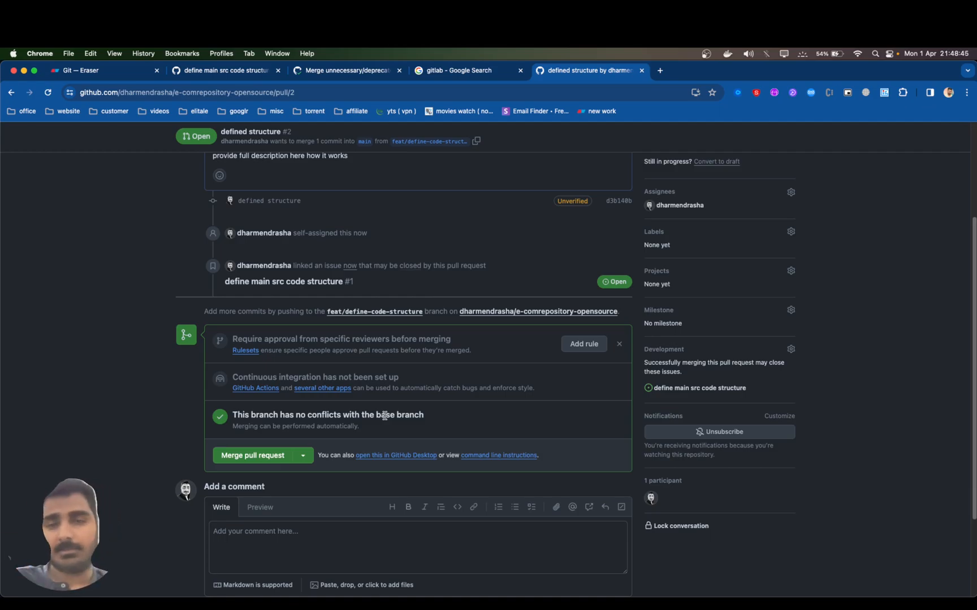
scroll(748, 380, down, 3)
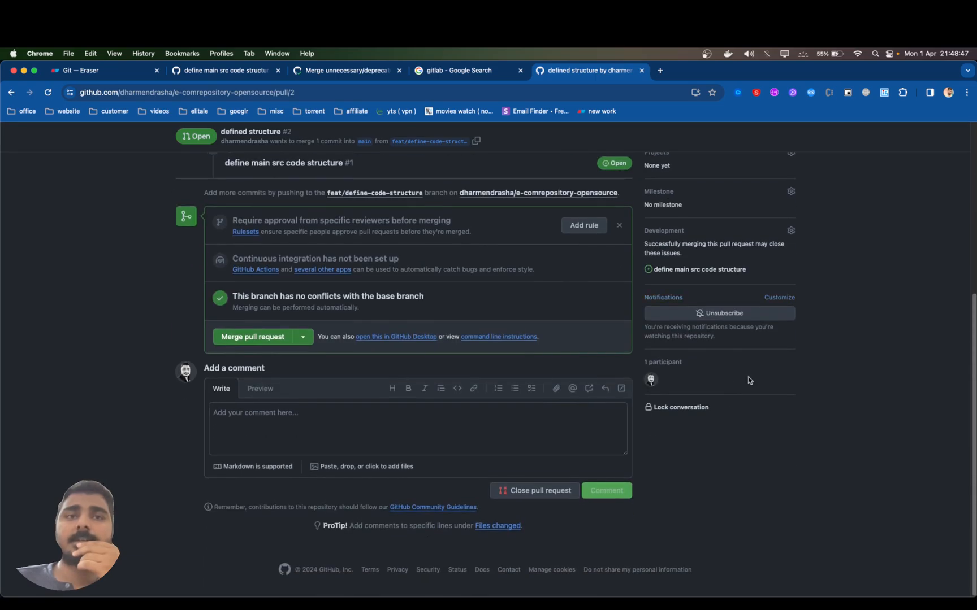
click(390, 431)
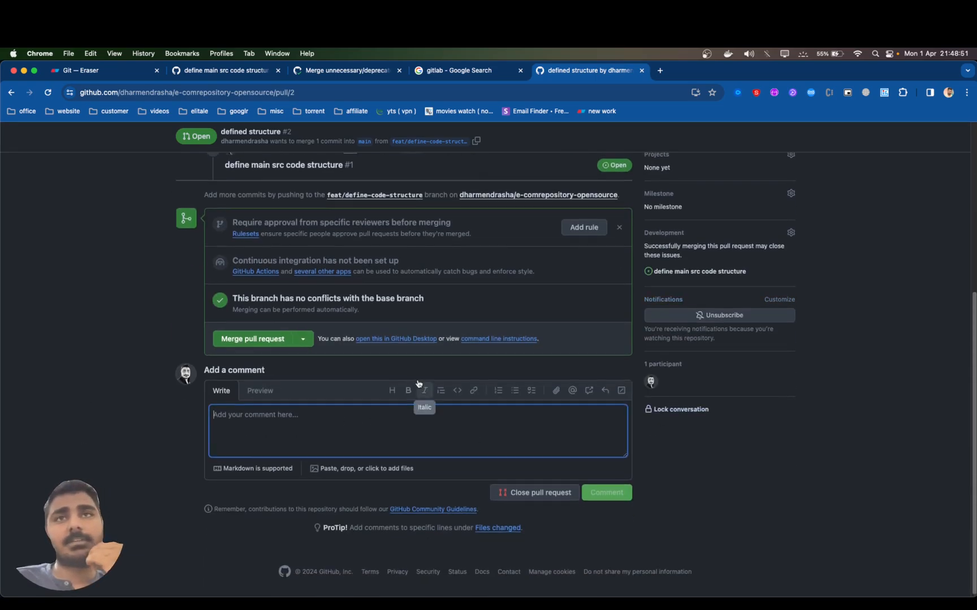
scroll(421, 383, up, 5)
click(441, 251)
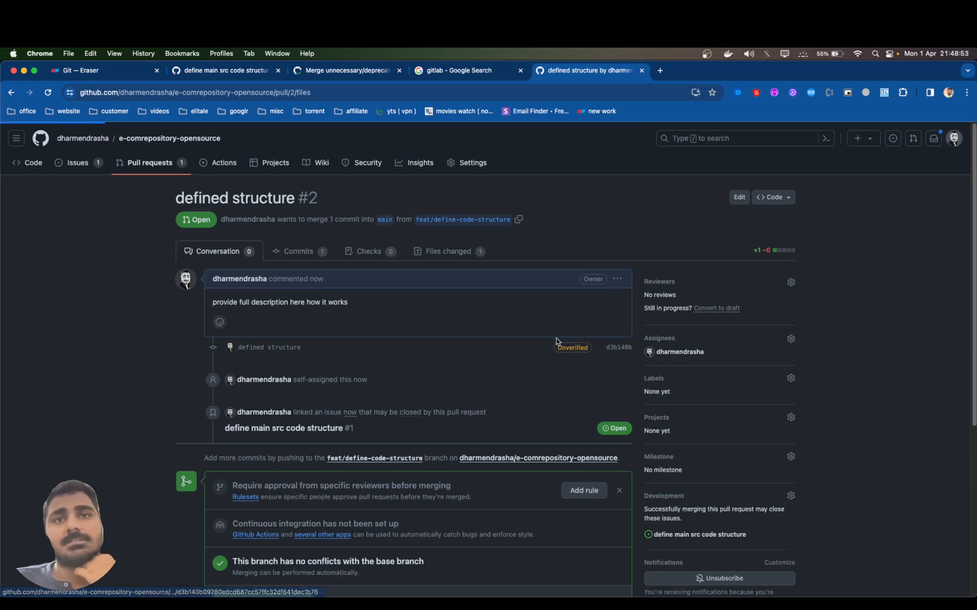
click(56, 251)
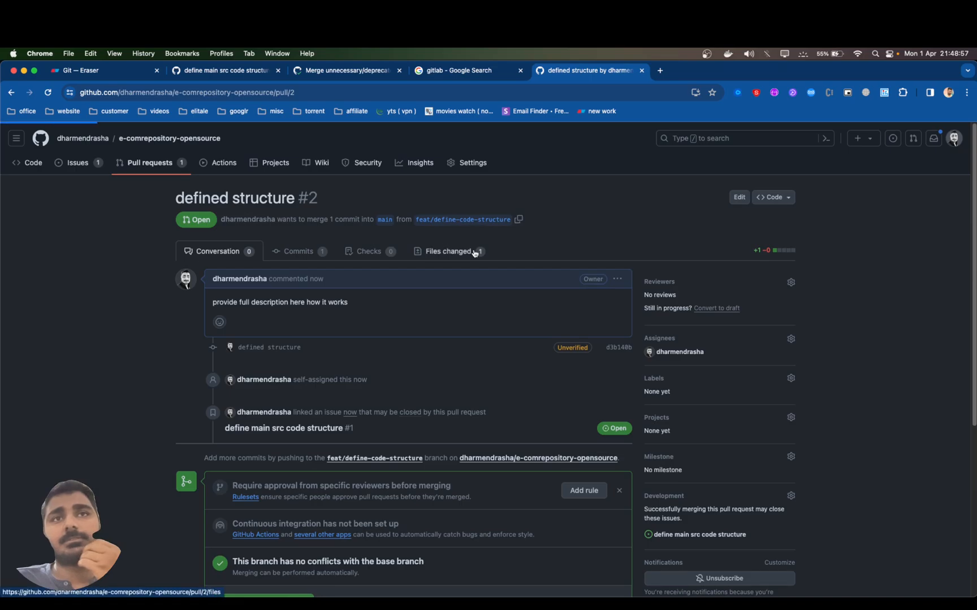
Open the pull request's changed files and try to submit a review requesting changes without a comment
click(475, 251)
click(923, 276)
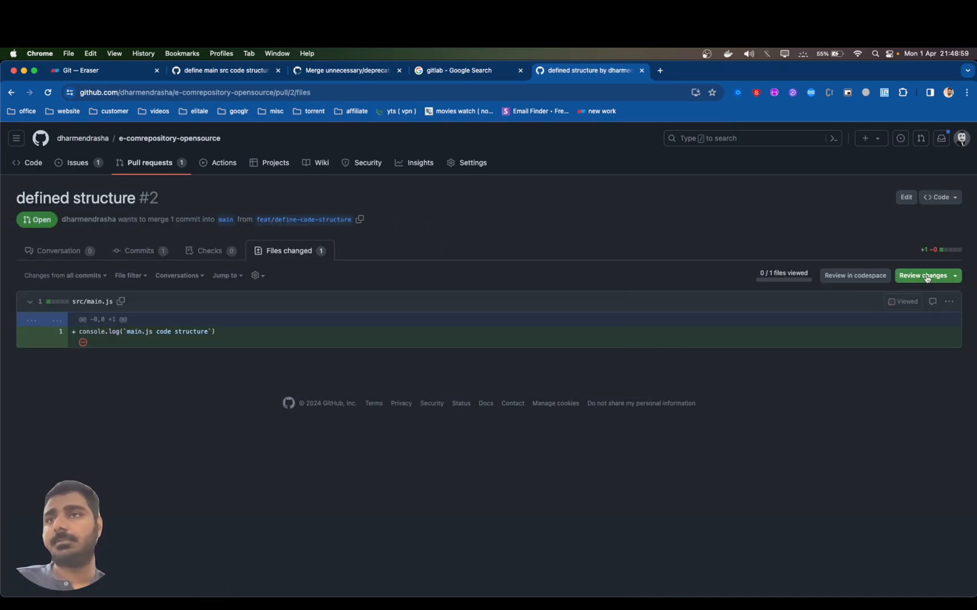
click(927, 521)
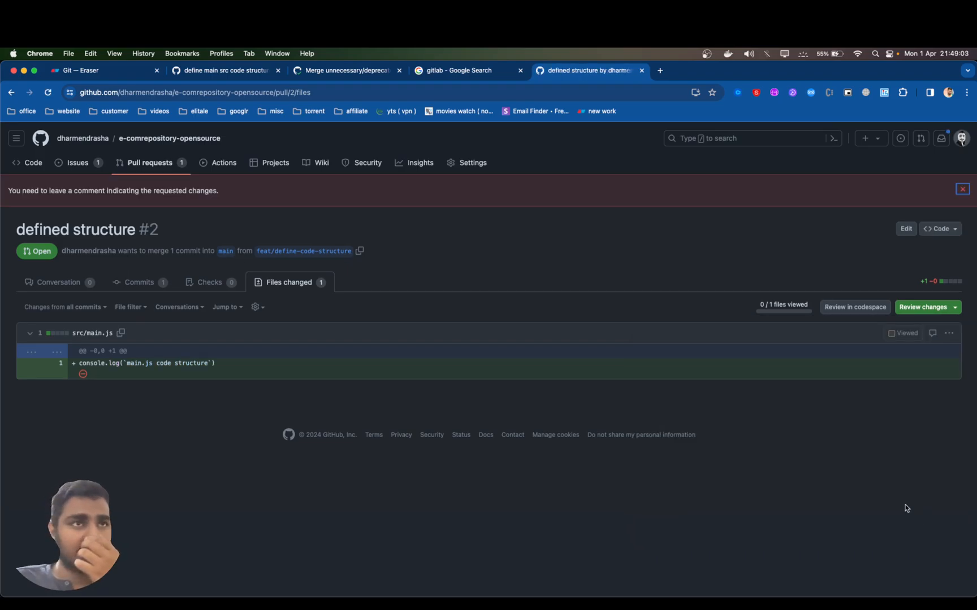
Return to the pull request's conversation and merge it into main, confirming the merge
click(59, 282)
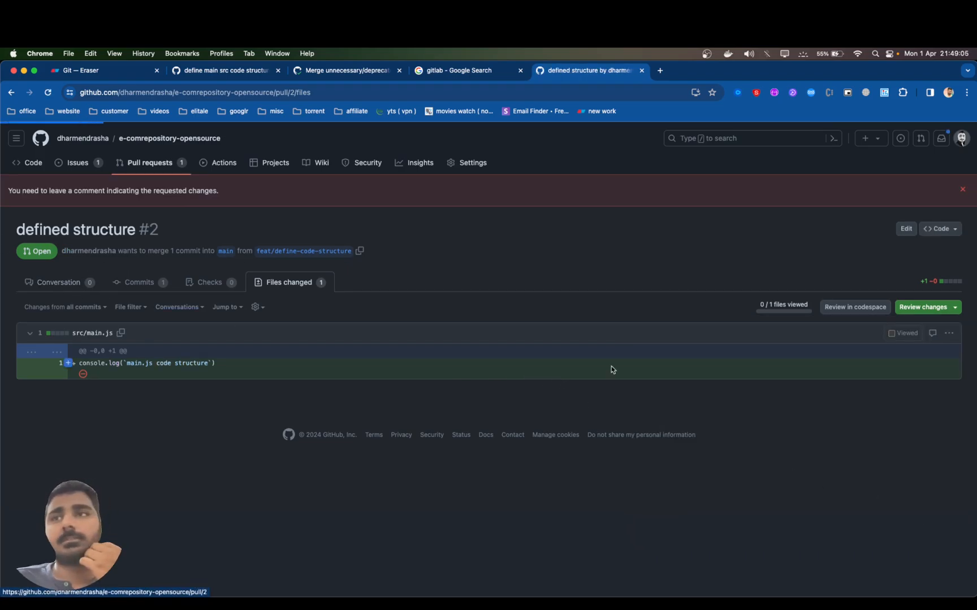
scroll(671, 394, down, 5)
scroll(518, 379, down, 3)
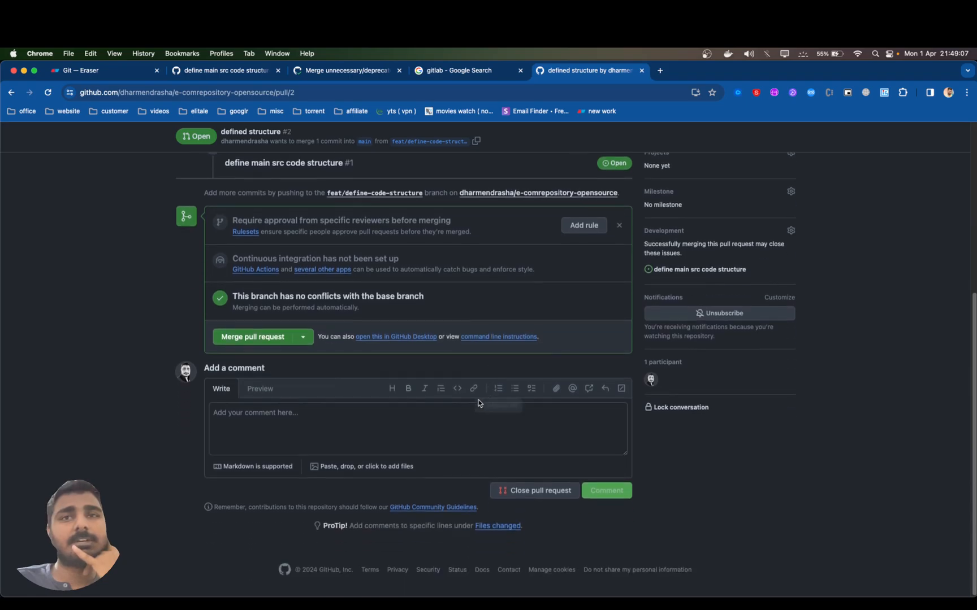
click(260, 338)
click(260, 337)
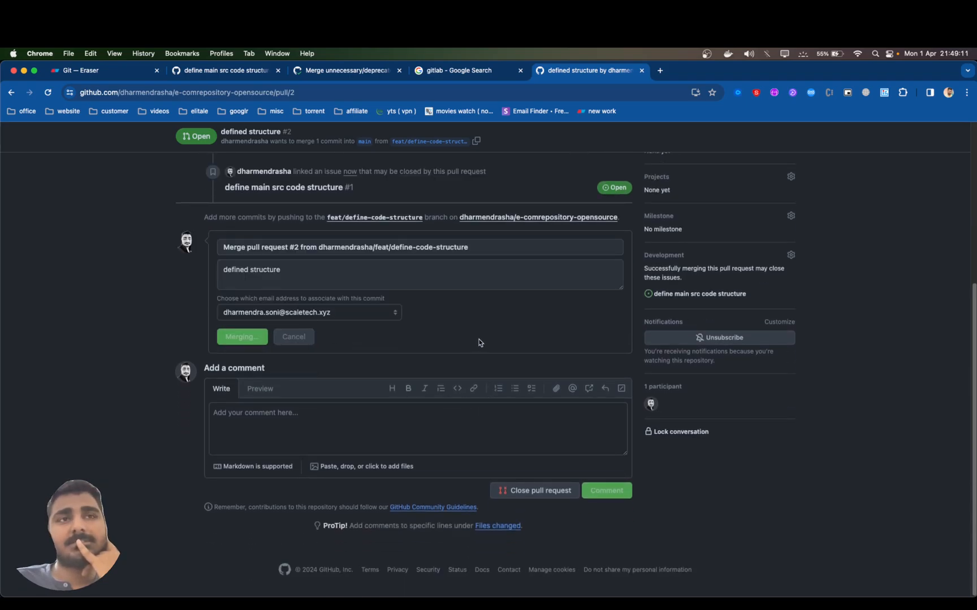
scroll(562, 374, up, 3)
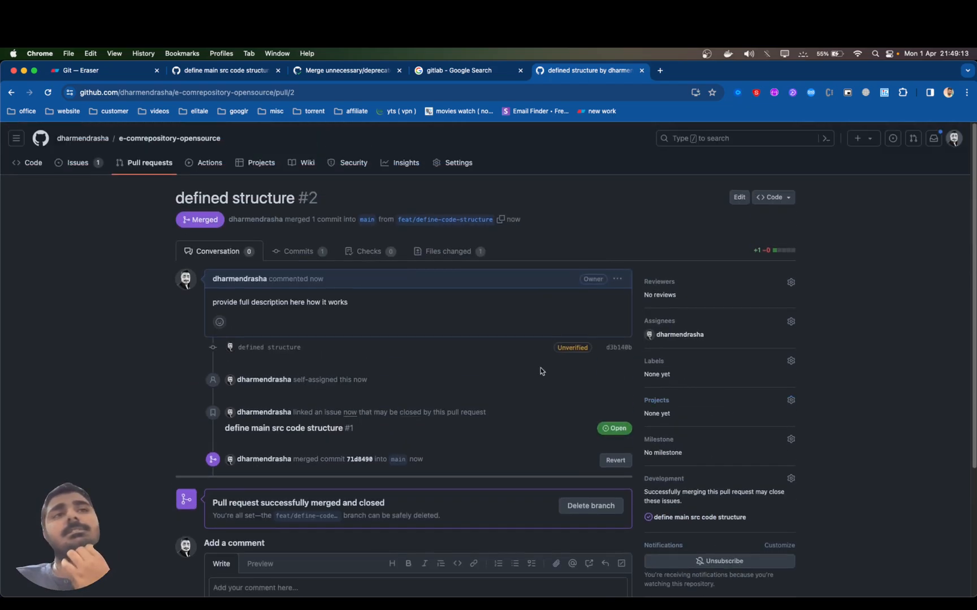
scroll(585, 390, down, 3)
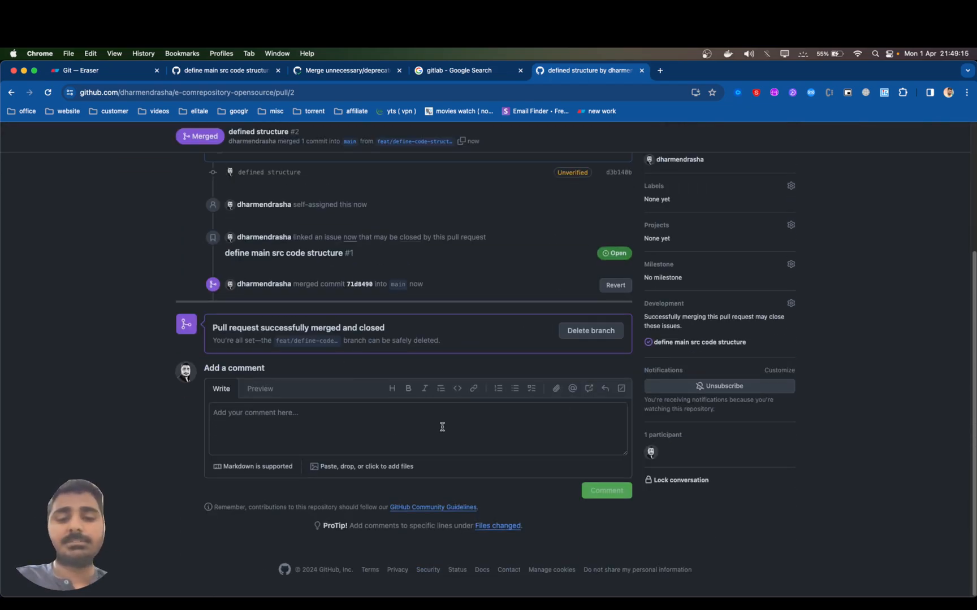
Switch to the Eraser diagram and move the end of the feat/1 arrow onto the top of the Main line
click(99, 72)
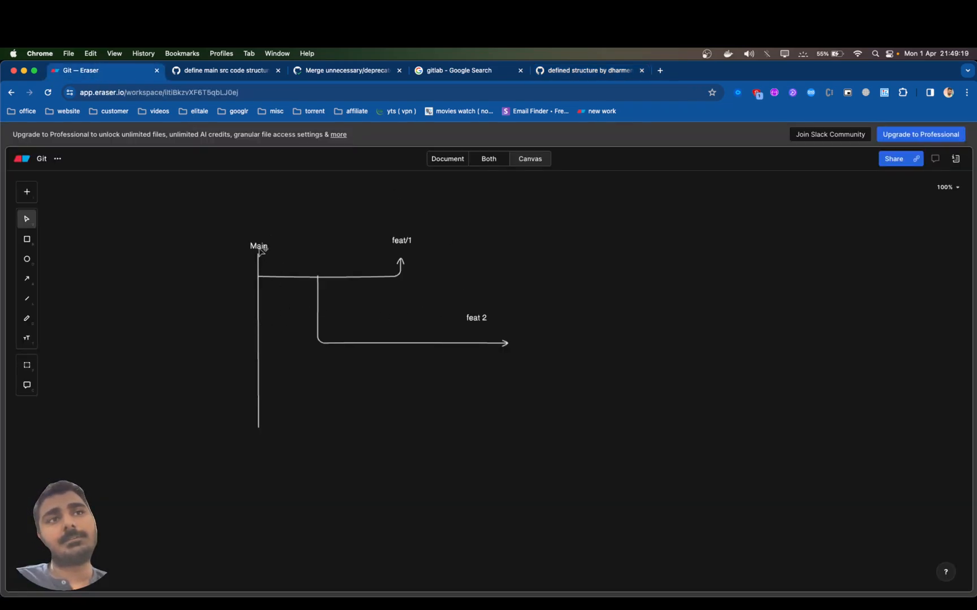
click(277, 277)
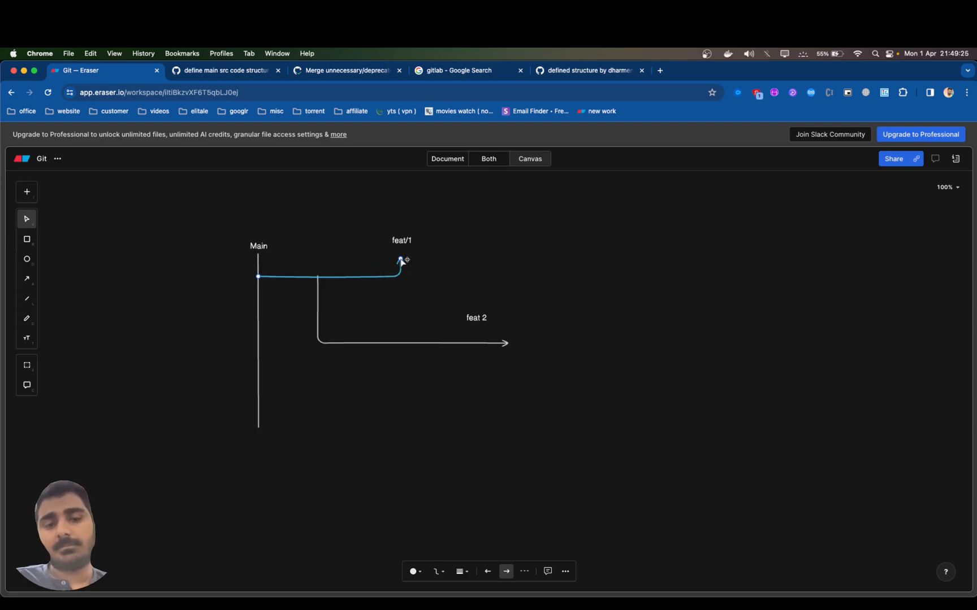
drag(401, 261, 261, 255)
click(437, 249)
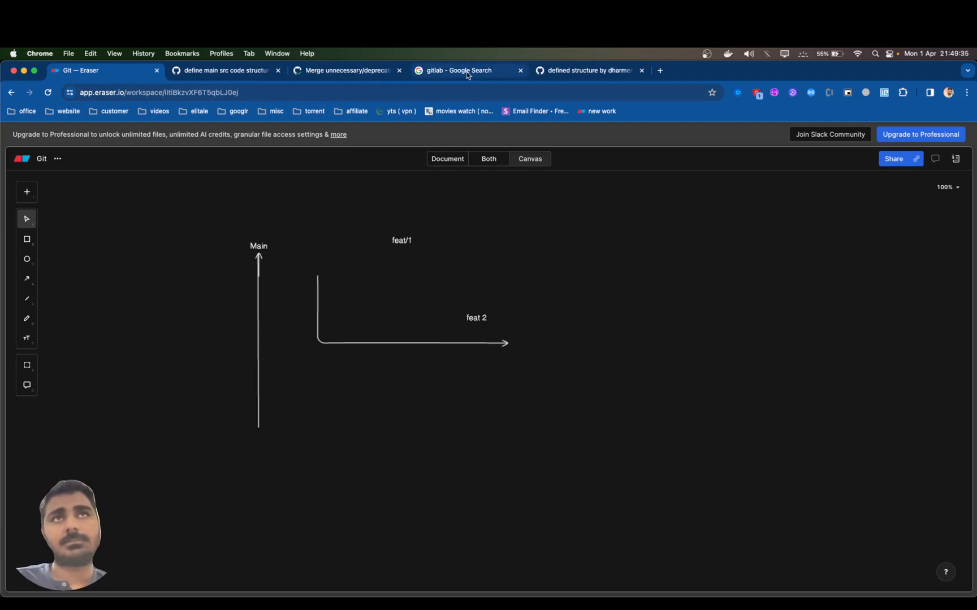
Return to the merged "defined structure" pull request and delete its feat/define-code-structure branch
click(317, 73)
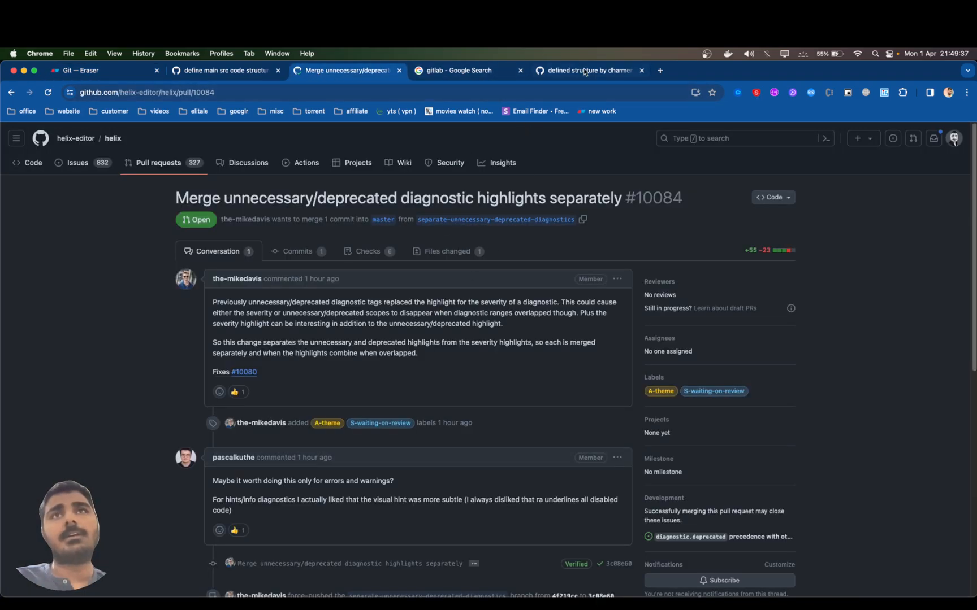
click(237, 76)
scroll(497, 401, down, 3)
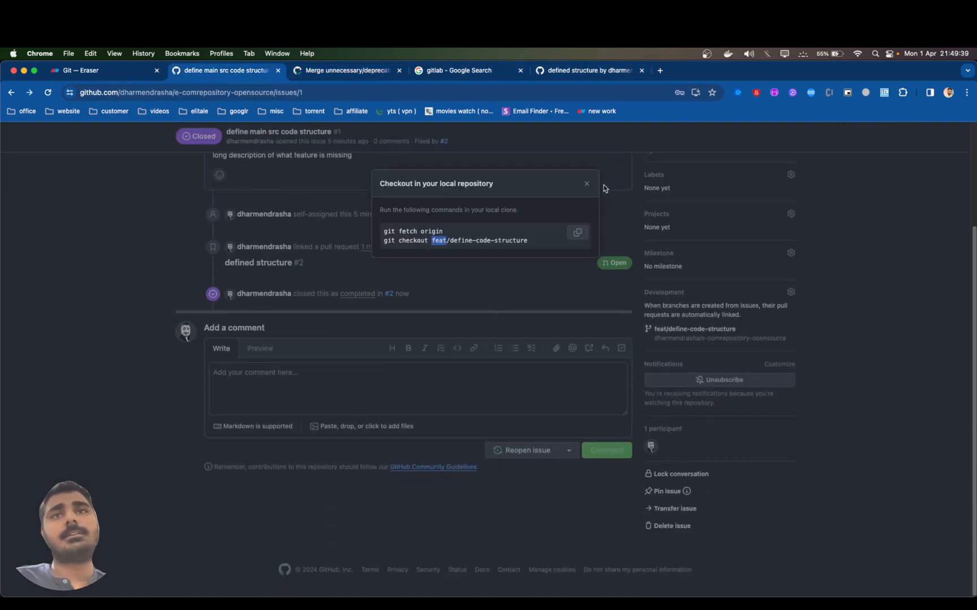
click(615, 74)
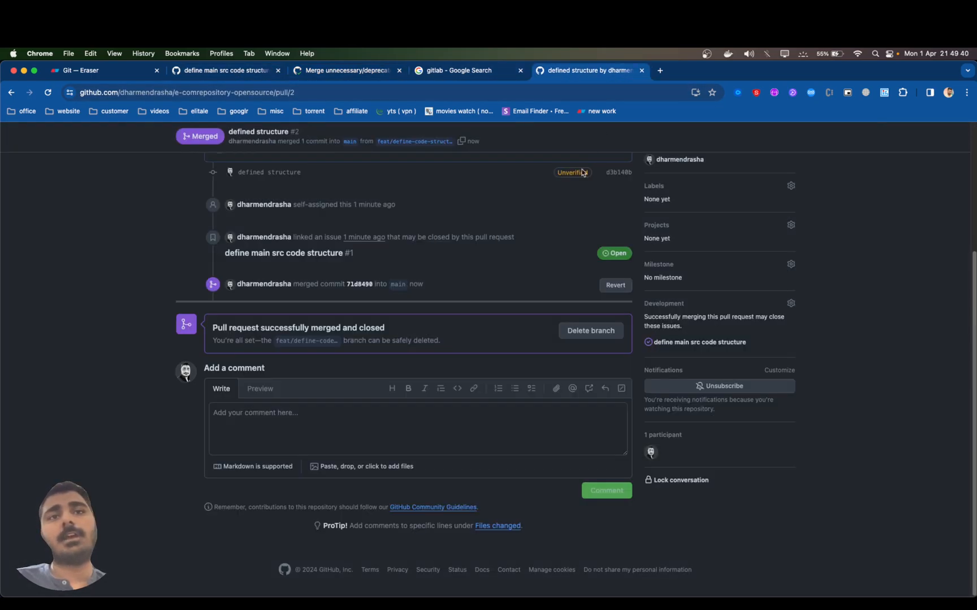
click(582, 330)
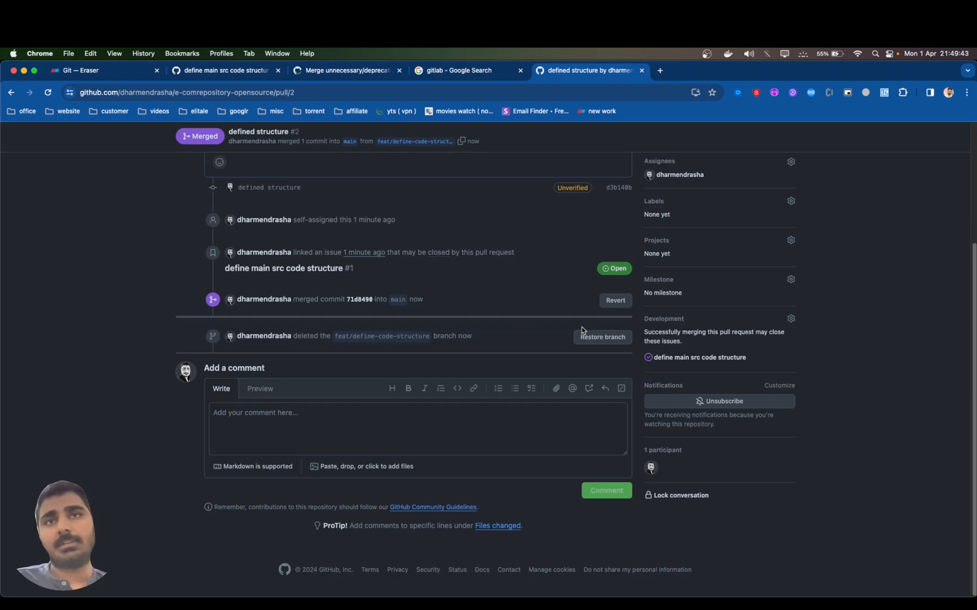
Open the e-comrepository-opensource home page, check its file list and view the commit history of main
scroll(540, 348, up, 5)
click(170, 139)
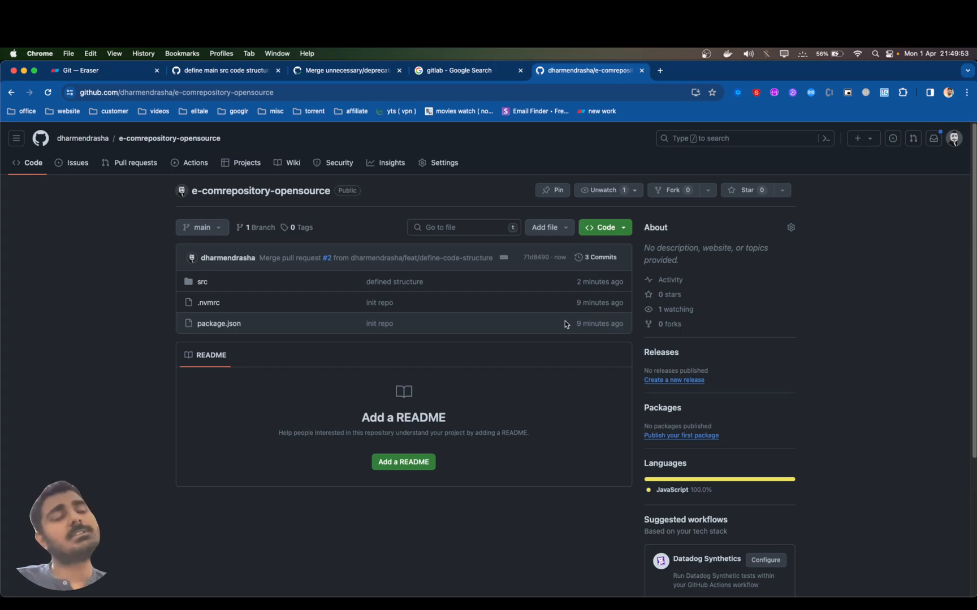
scroll(275, 279, down, 2)
scroll(478, 434, up, 2)
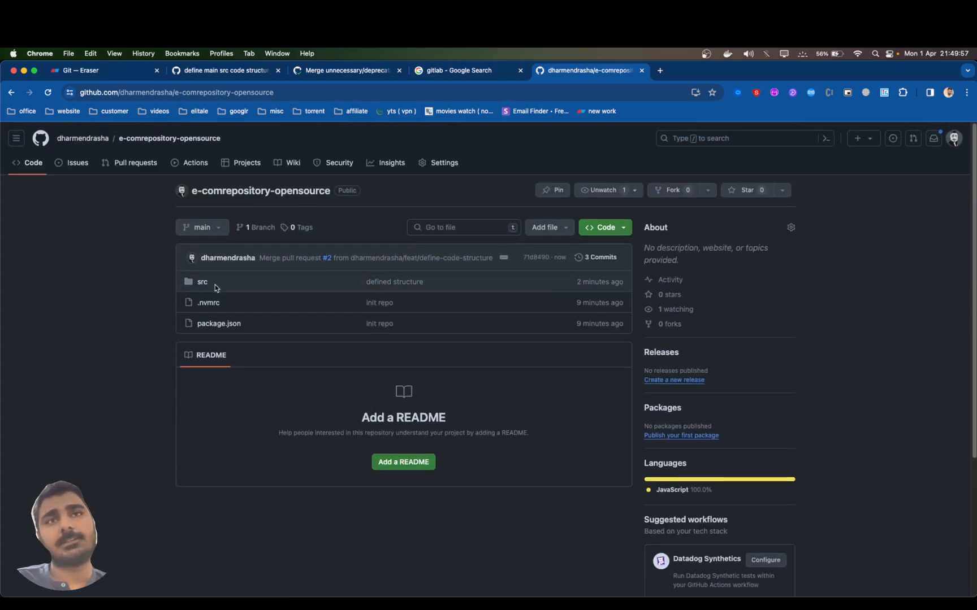
click(592, 258)
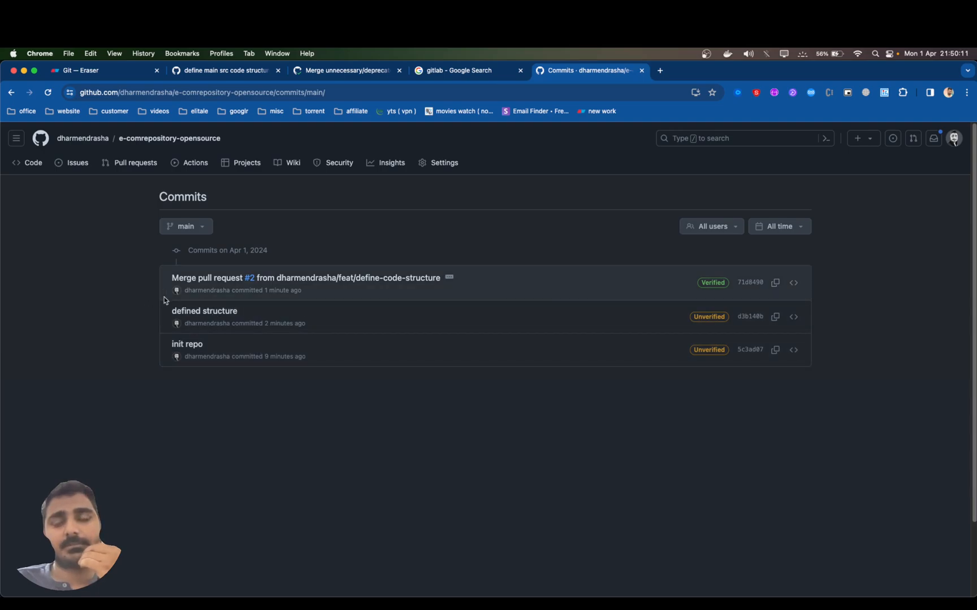
Open pull request #2 from the merge commit and examine its timeline and linked issue
click(252, 280)
scroll(506, 532, down, 3)
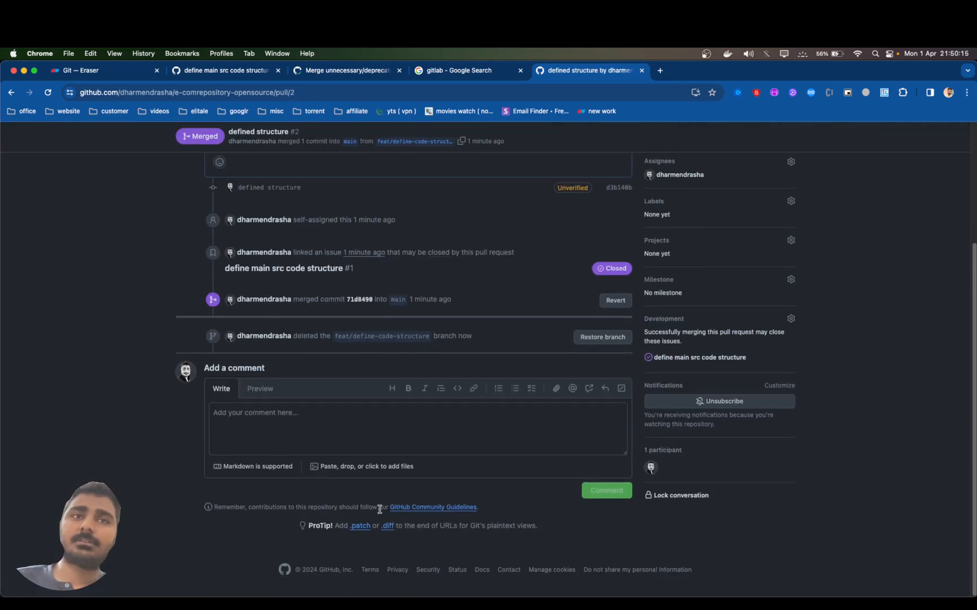
scroll(381, 509, up, 3)
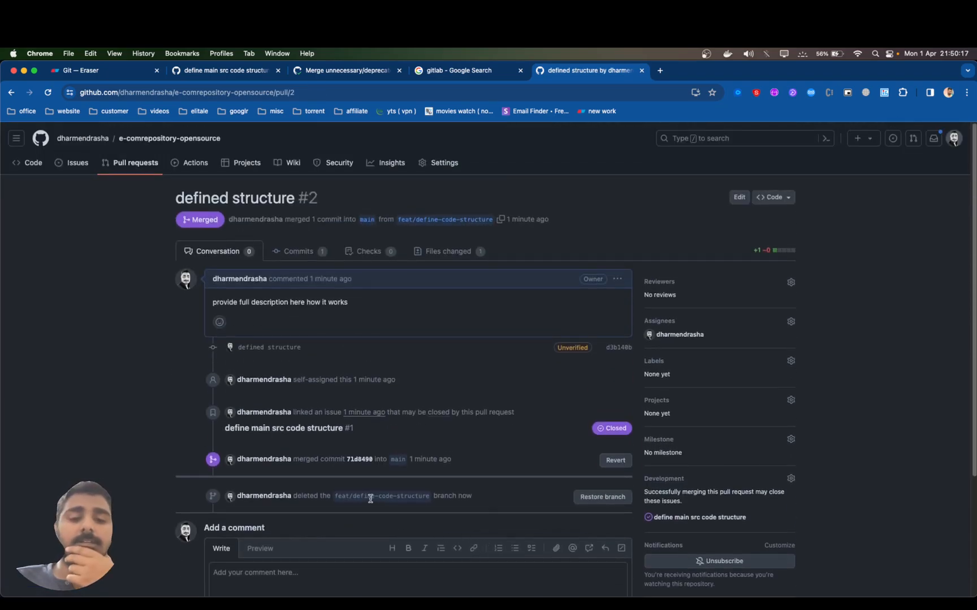
scroll(645, 561, down, 3)
scroll(645, 561, up, 3)
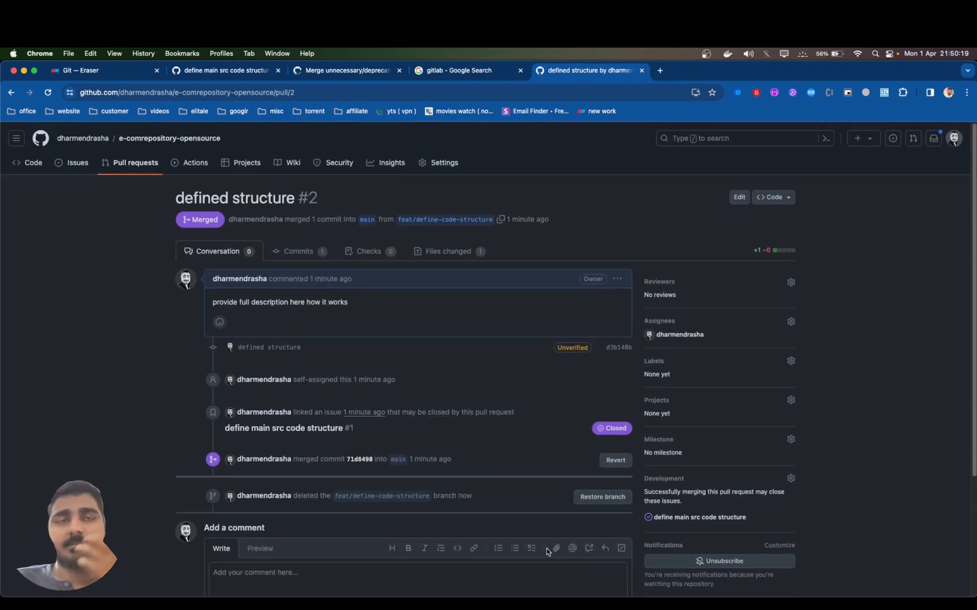